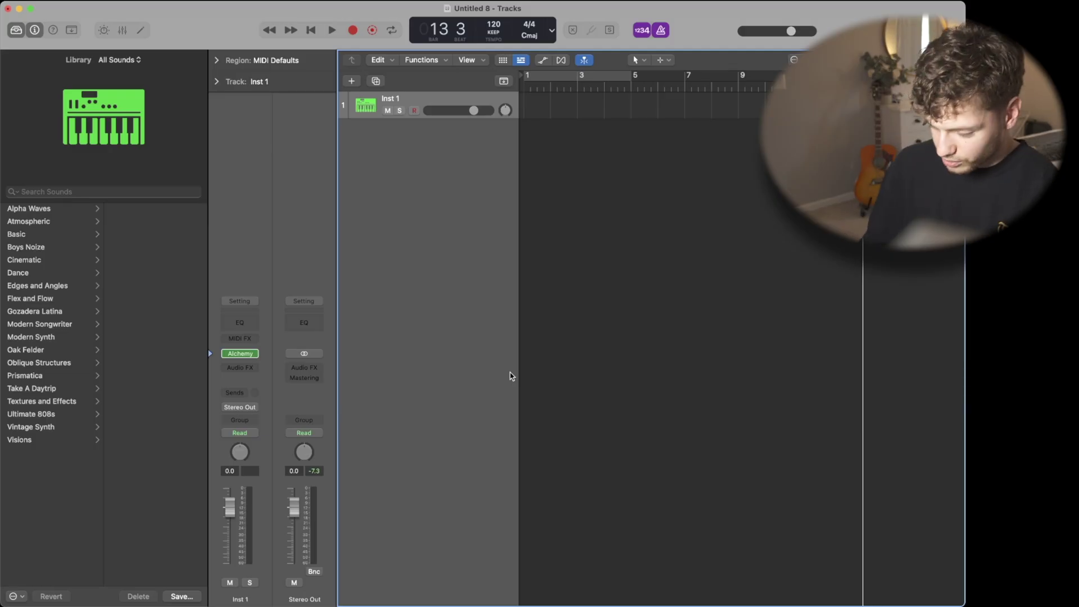
# Open the Alchemy instrument plug-in on the Inst 1 track.
pyautogui.moveTo(246, 354)
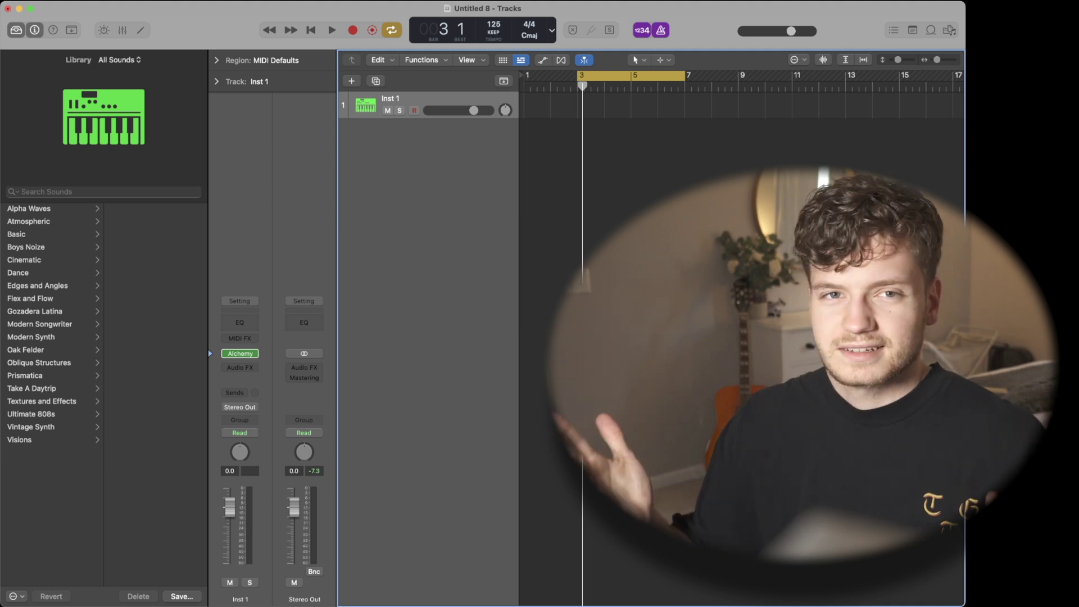
pyautogui.click(240, 355)
# Switch Alchemy to Advanced view, initialize the preset to Default, and show Musical Typing.
pyautogui.click(16, 31)
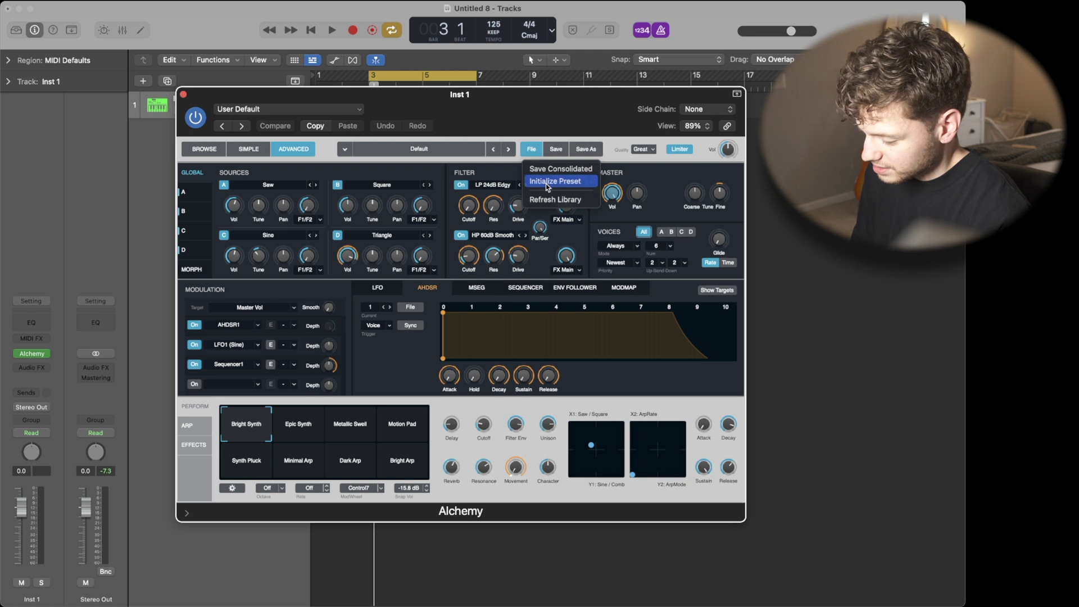
pyautogui.click(548, 182)
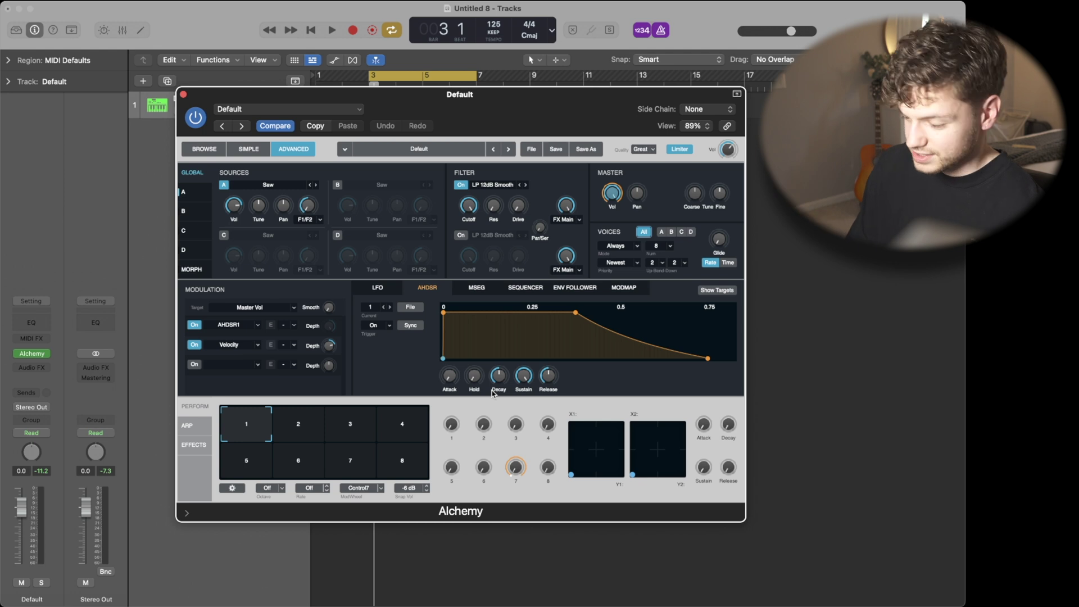
pyautogui.press('super+k')
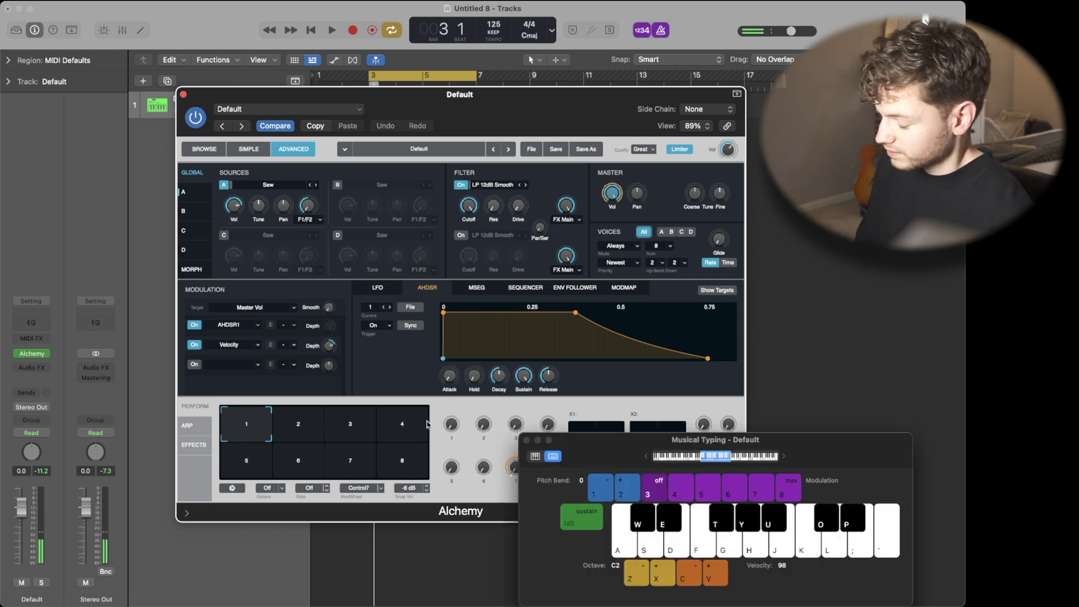
# Change Alchemy source A's waveform from Saw to Load VA > Basic > Sine.
pyautogui.moveTo(424, 90); pyautogui.dragTo(375, 124)
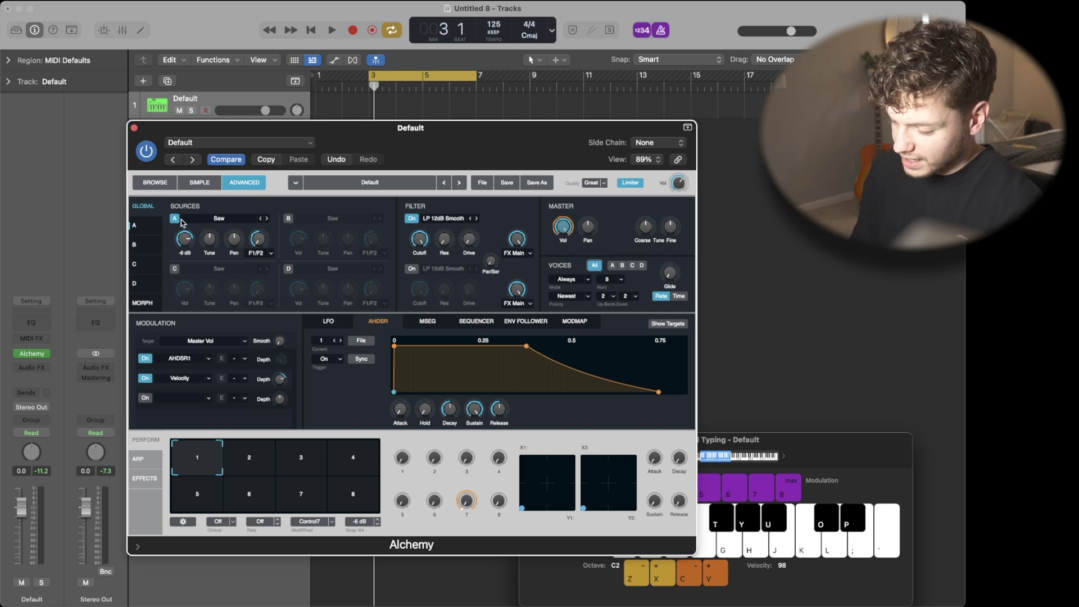
pyautogui.click(224, 219)
pyautogui.click(225, 219)
pyautogui.moveTo(324, 247)
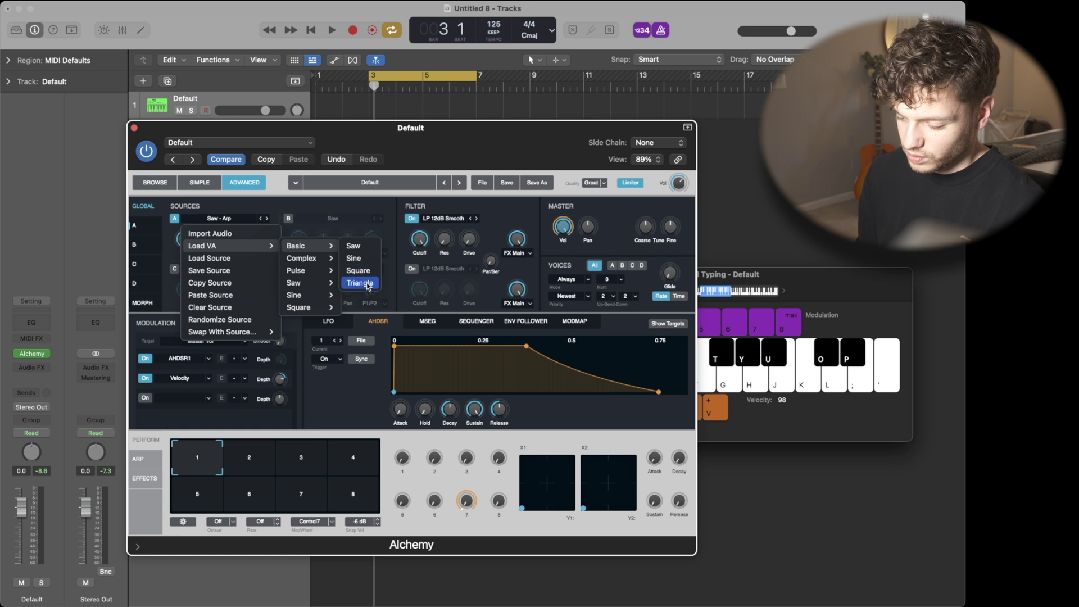
pyautogui.click(364, 261)
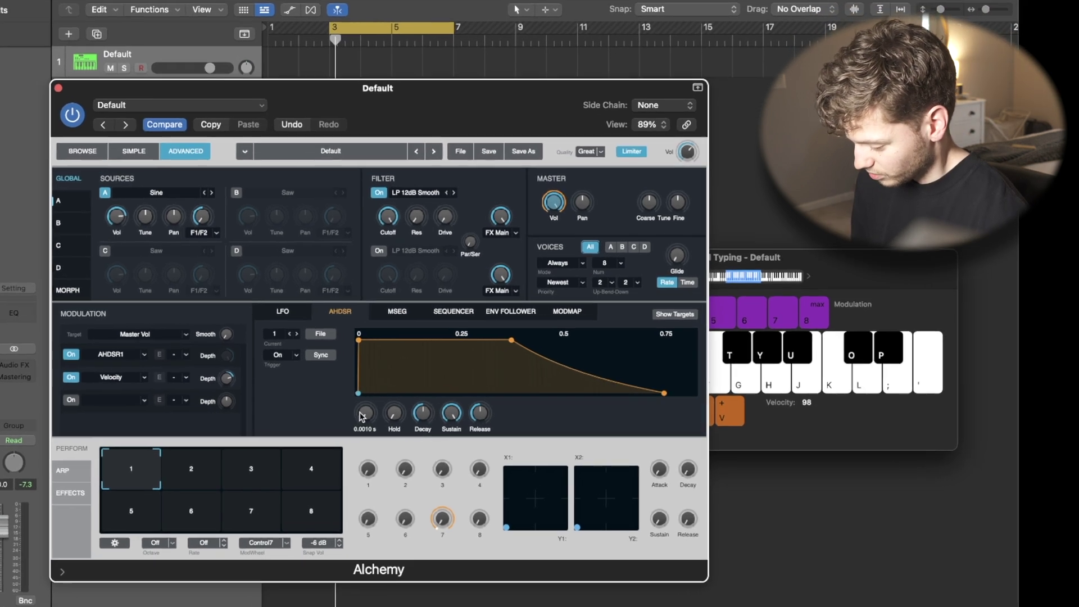
pyautogui.moveTo(397, 422)
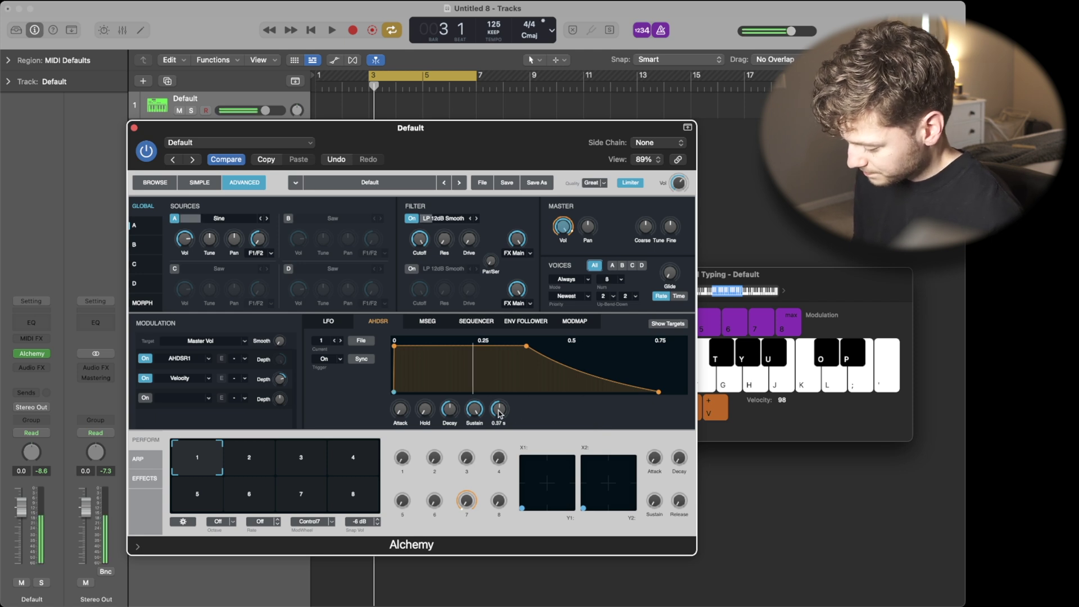
# Lengthen the amp envelope release to about 1.89 s and bring the keyboard into view.
pyautogui.moveTo(498, 414); pyautogui.dragTo(496, 396)
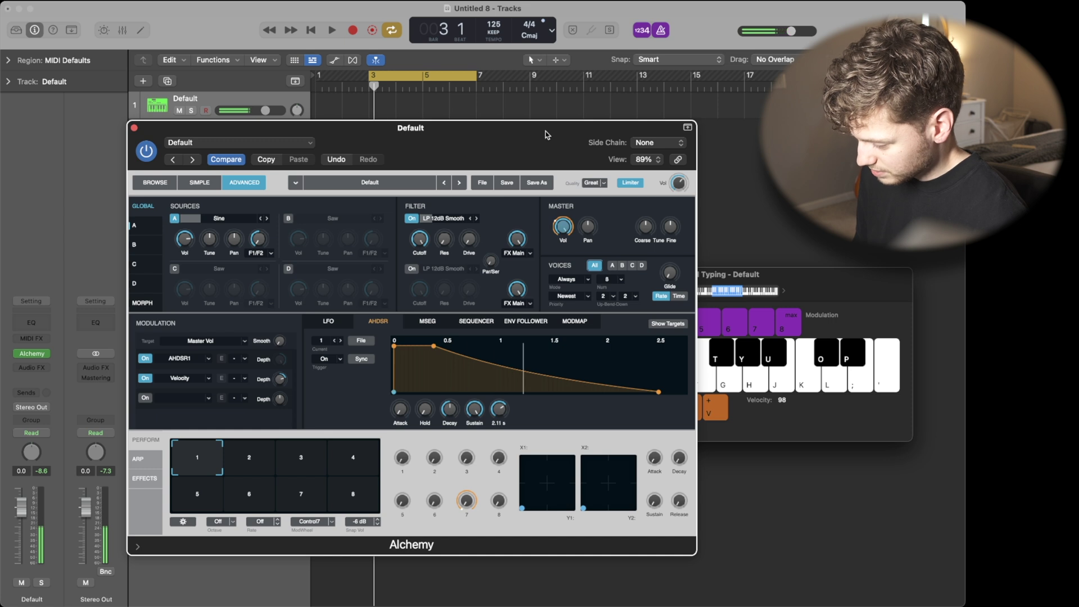
pyautogui.moveTo(547, 138); pyautogui.dragTo(464, 131)
pyautogui.moveTo(629, 280); pyautogui.dragTo(679, 406)
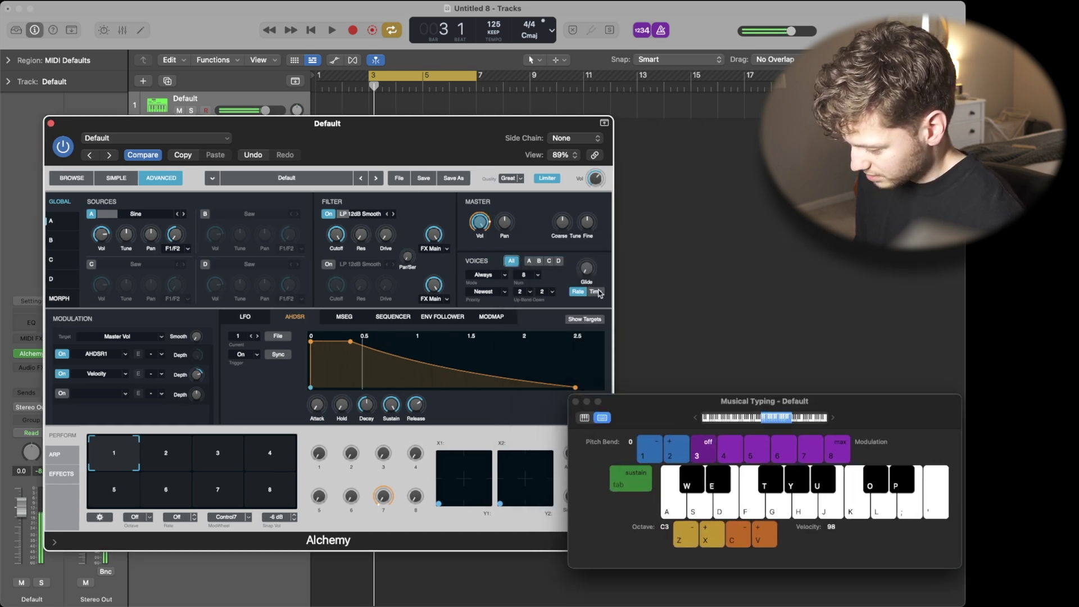
pyautogui.click(413, 336)
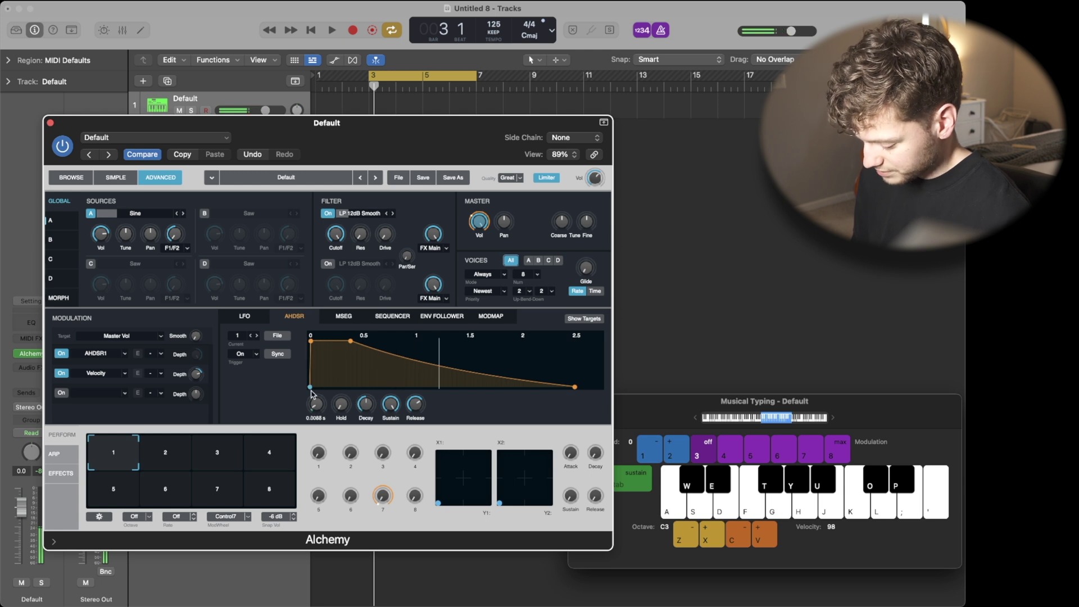
# Audition the sine patch with Musical Typing notes and detune master fine tune to -25 cents.
pyautogui.press('a')
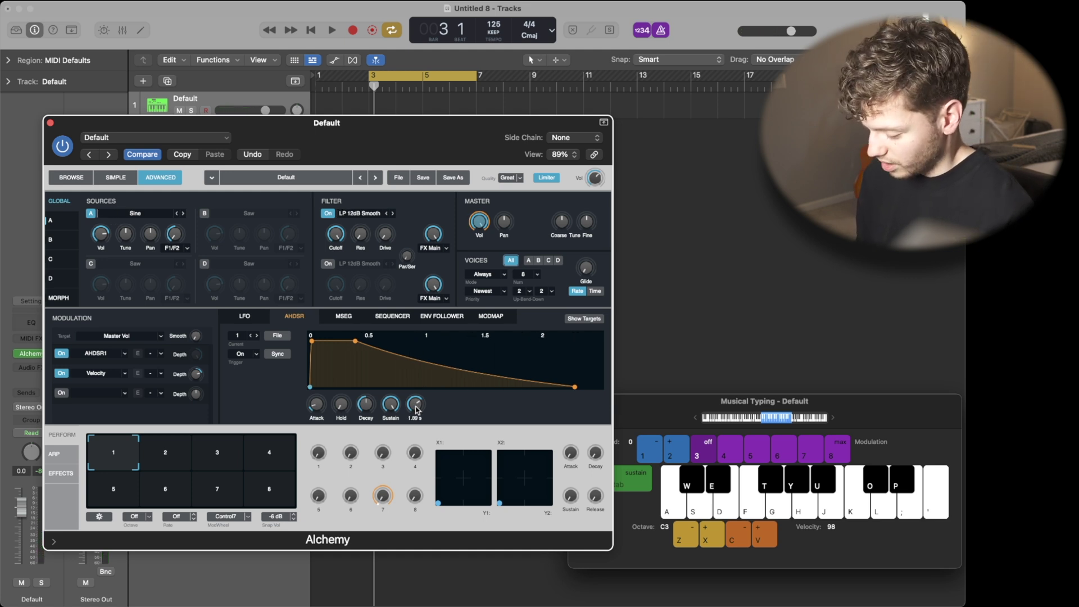
pyautogui.press('a')
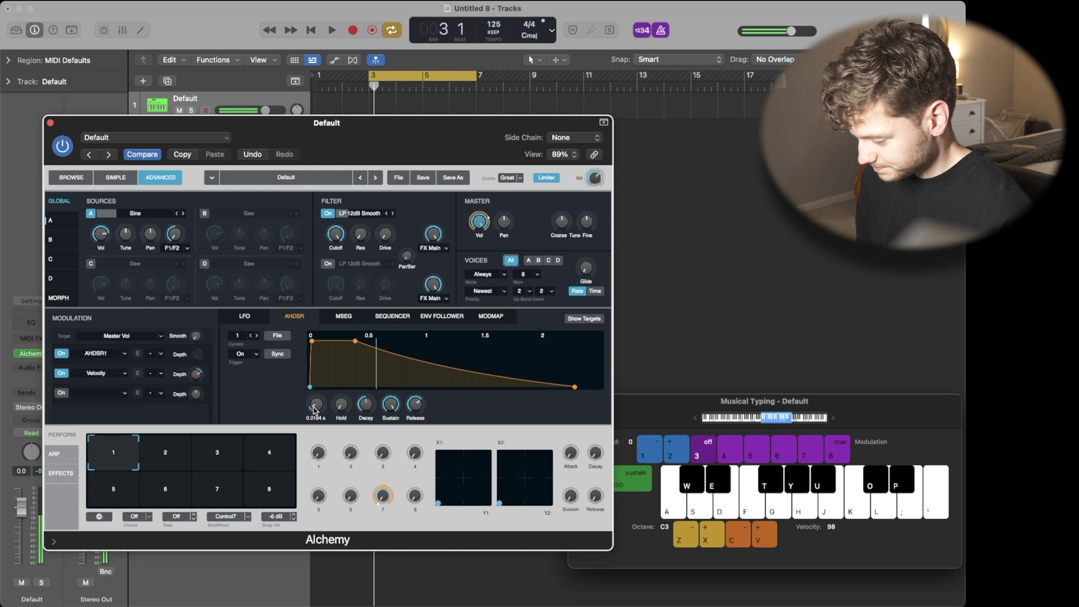
pyautogui.press('a')
pyautogui.press('s')
pyautogui.press('a')
pyautogui.press('g')
pyautogui.press('j')
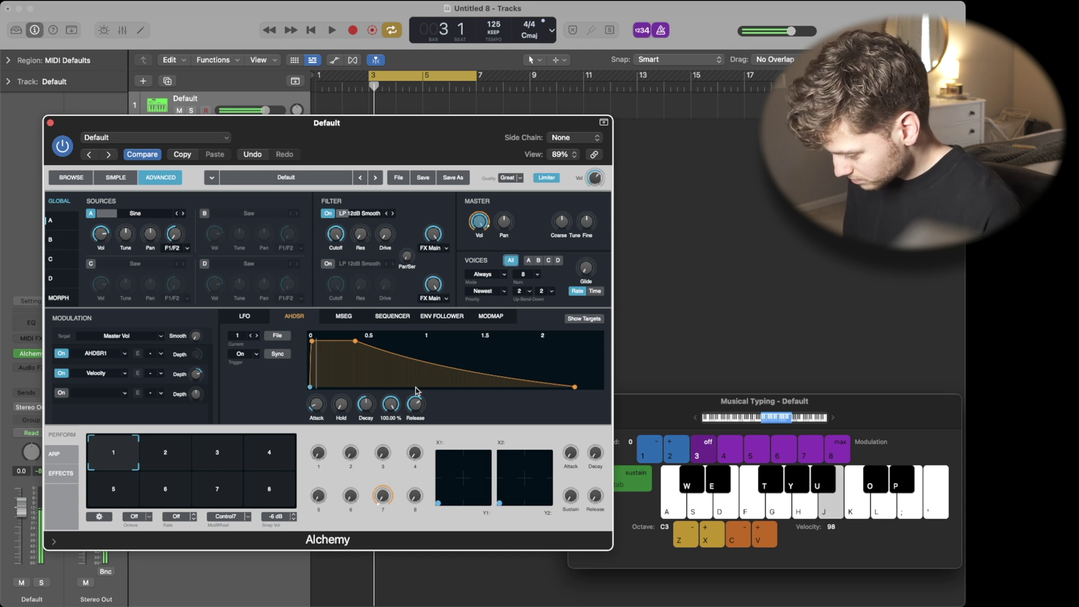
pyautogui.press(';')
pyautogui.press('k')
pyautogui.press('a')
pyautogui.press('g')
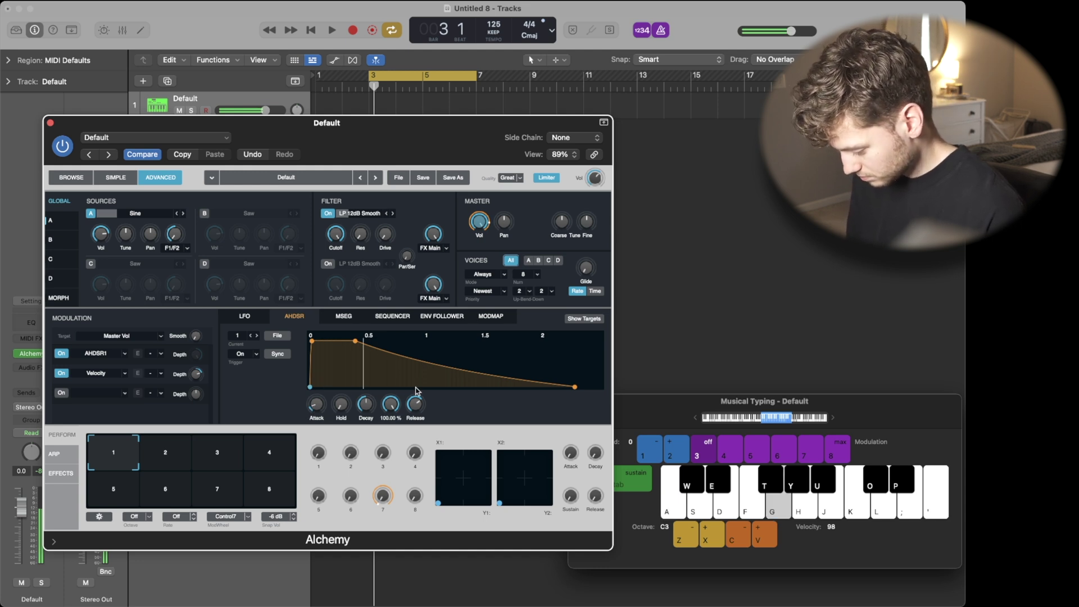
pyautogui.click(587, 221)
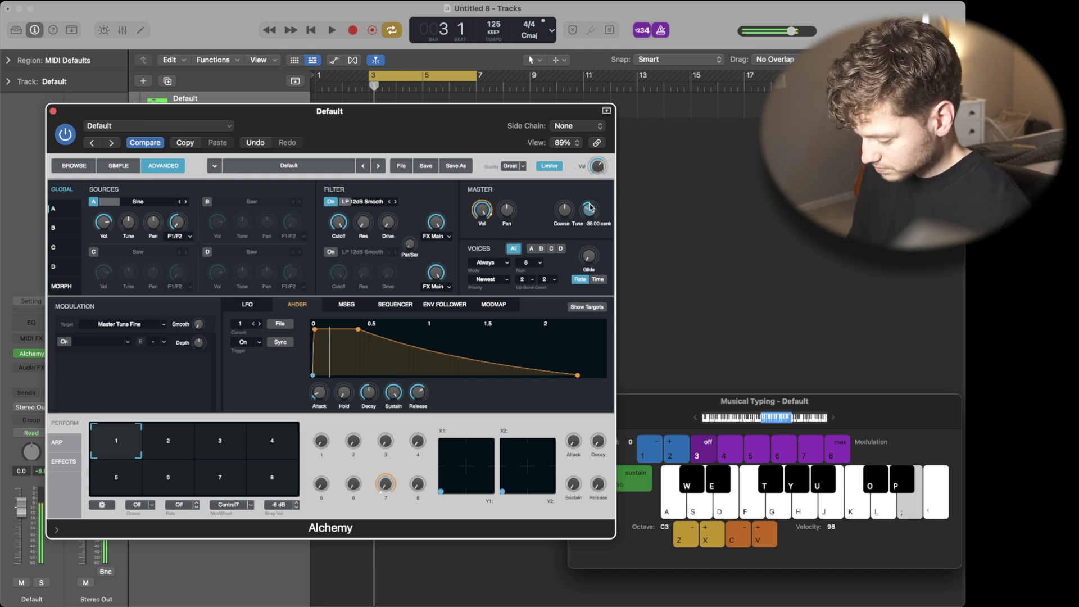
# Play a few notes to hear the -25 cent detune, then close the Alchemy window.
pyautogui.press('k')
pyautogui.press('g')
pyautogui.press('l')
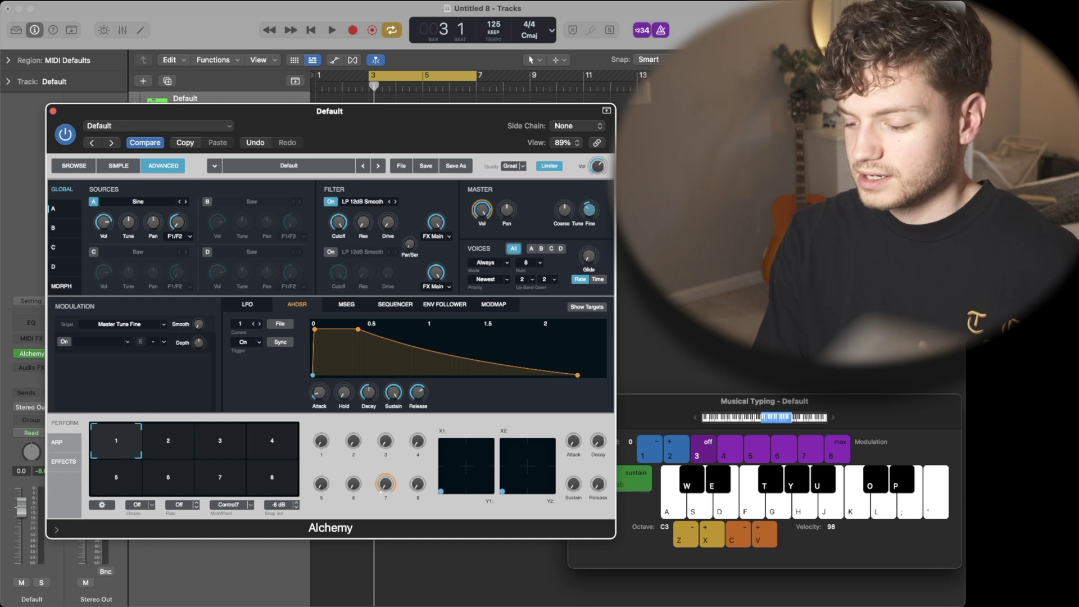
pyautogui.press('super+w')
pyautogui.click(472, 112)
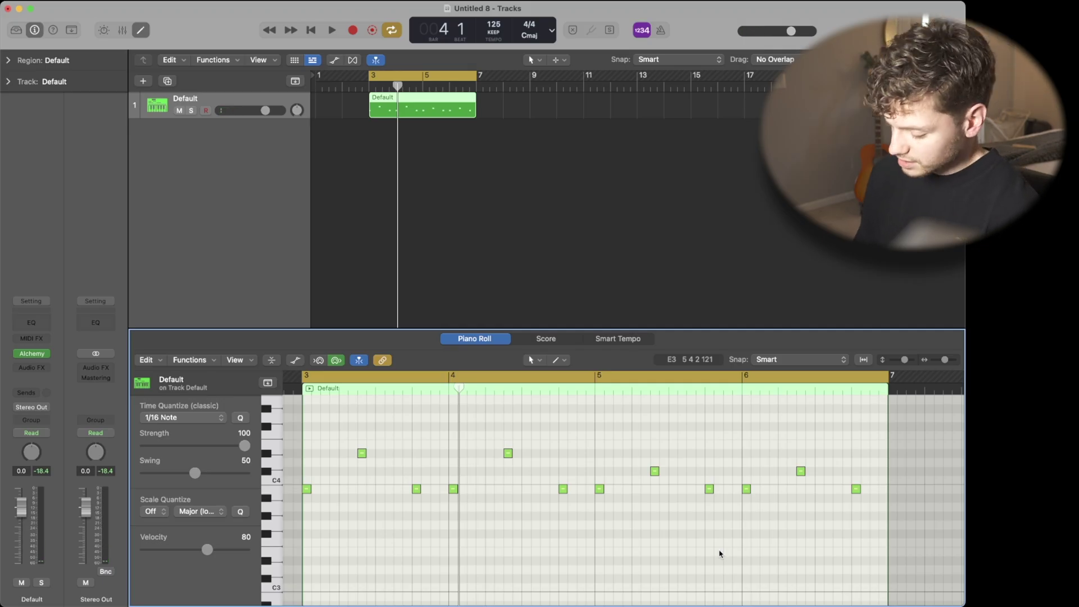
# Play back the recorded melody in the Default region, stop it, and replay it.
pyautogui.press('space')
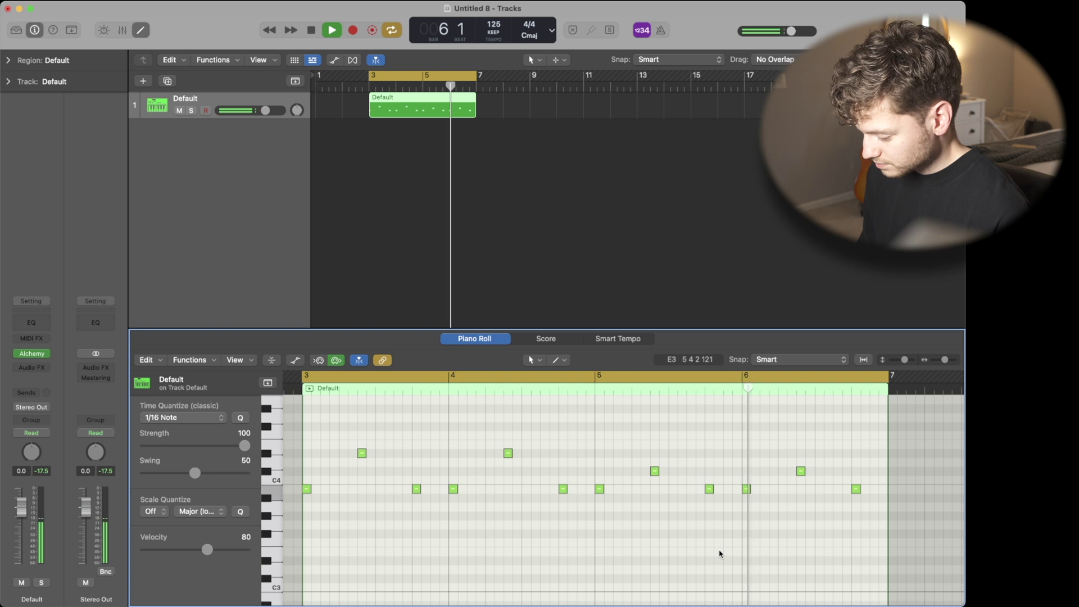
pyautogui.press('space')
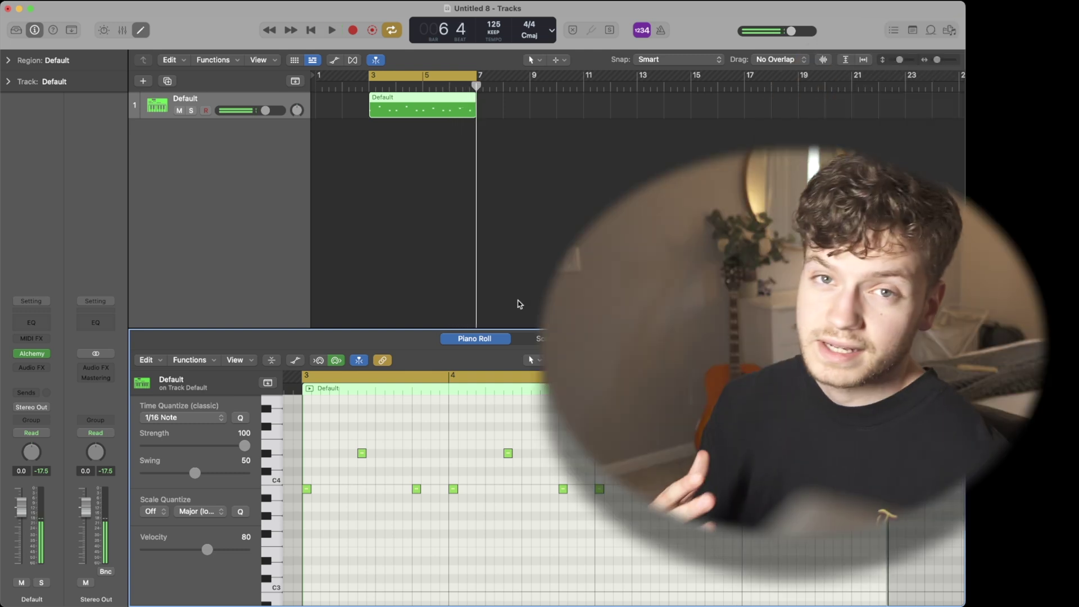
pyautogui.press('space')
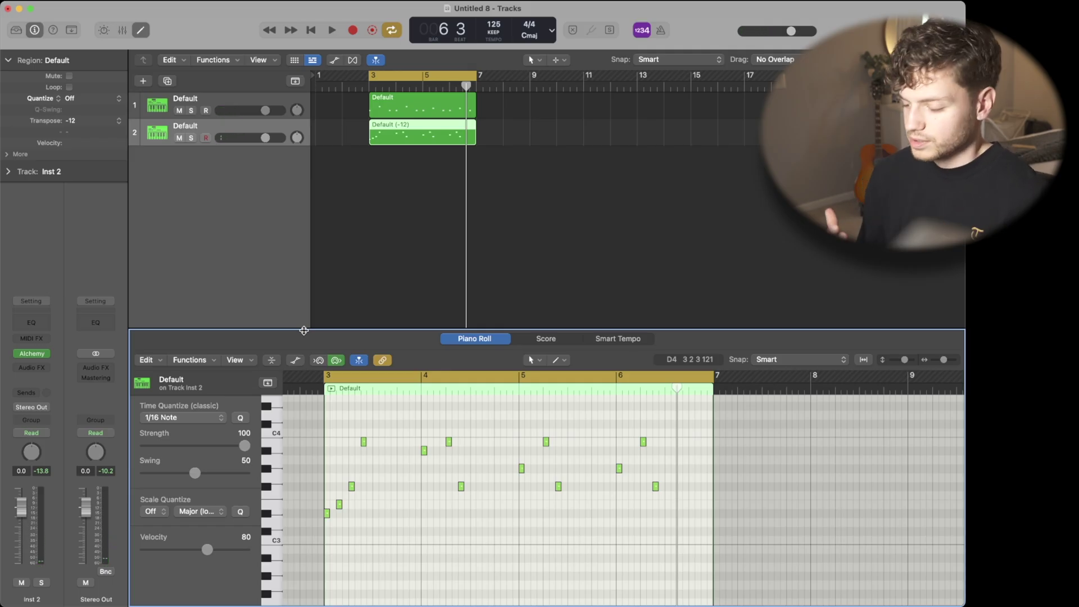
# Play both melodies together, stop, then restart playback from bar 3.
pyautogui.press('space')
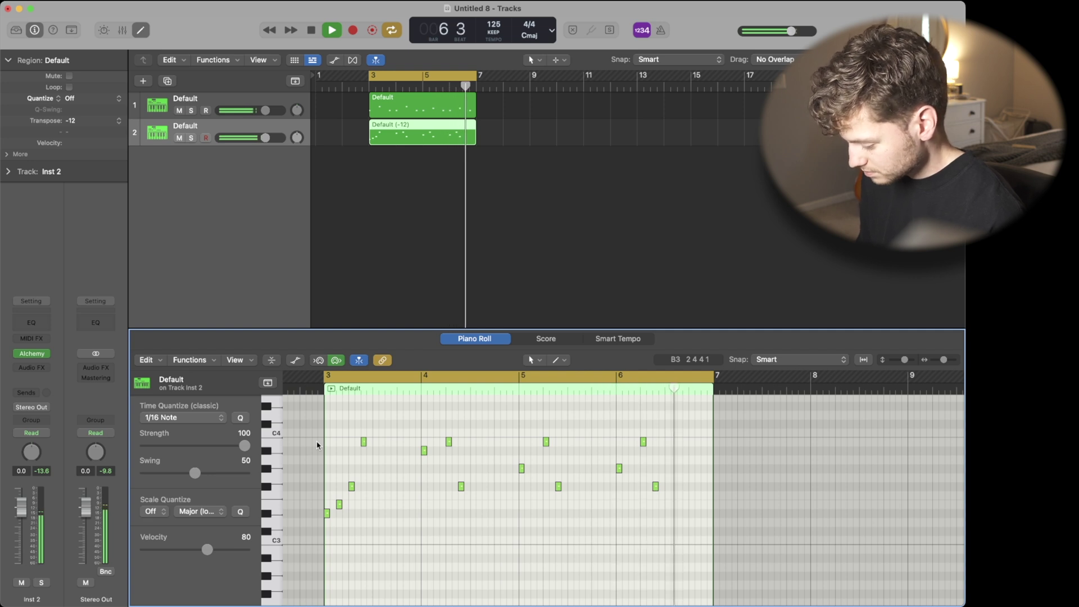
pyautogui.press('space')
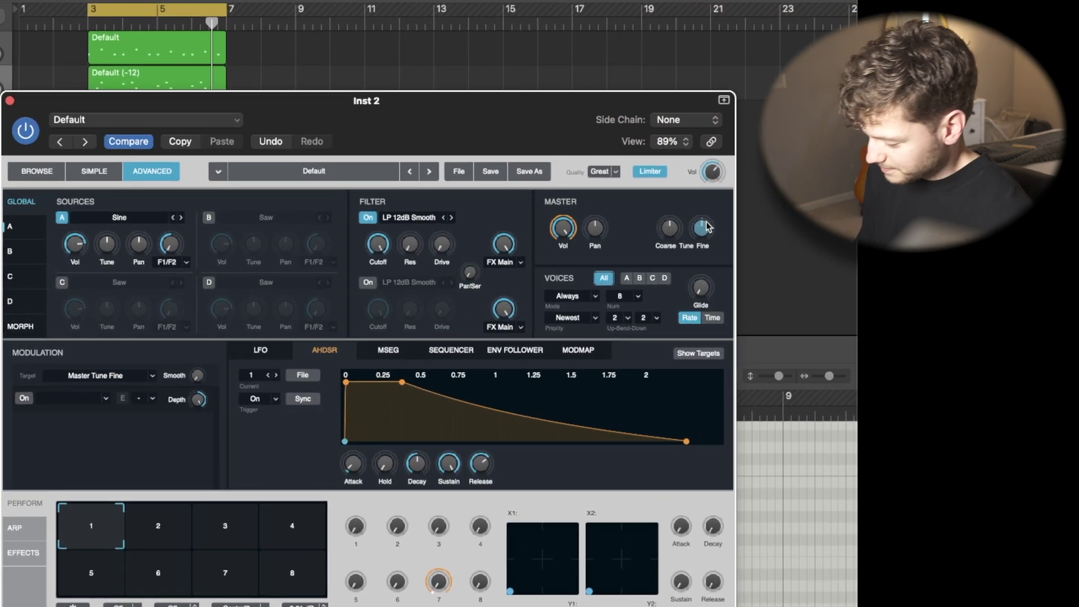
pyautogui.press('space')
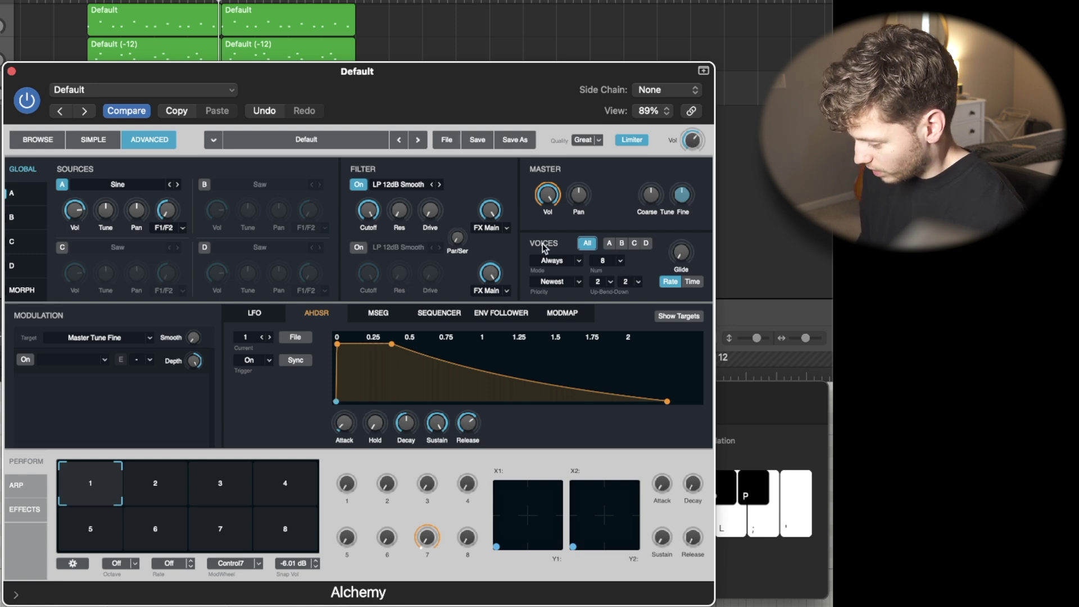
# Limit the third track's Alchemy sine patch to 1 voice.
pyautogui.click(620, 261)
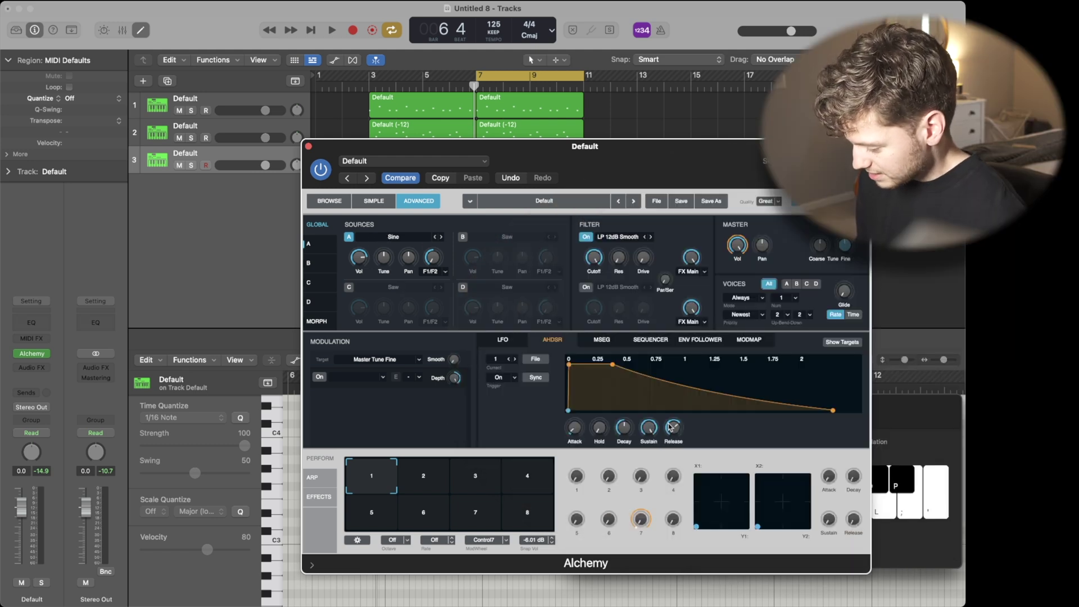
# Shorten the release to about 0.32 s, close Alchemy, play from bar 7, and close the Piano Roll.
pyautogui.moveTo(676, 432); pyautogui.dragTo(677, 450)
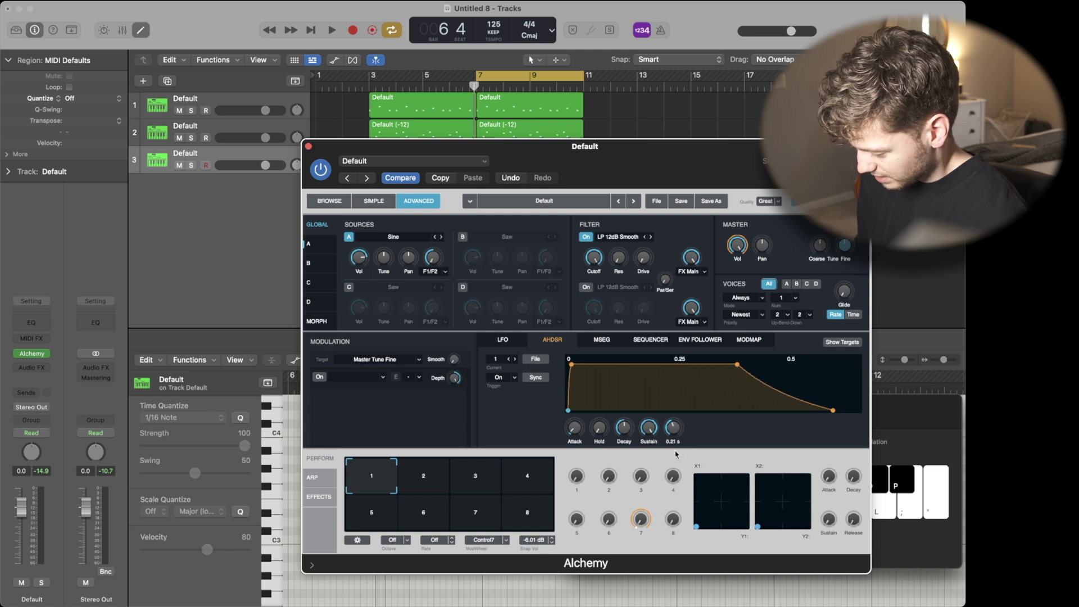
pyautogui.press('super+w')
pyautogui.press('space')
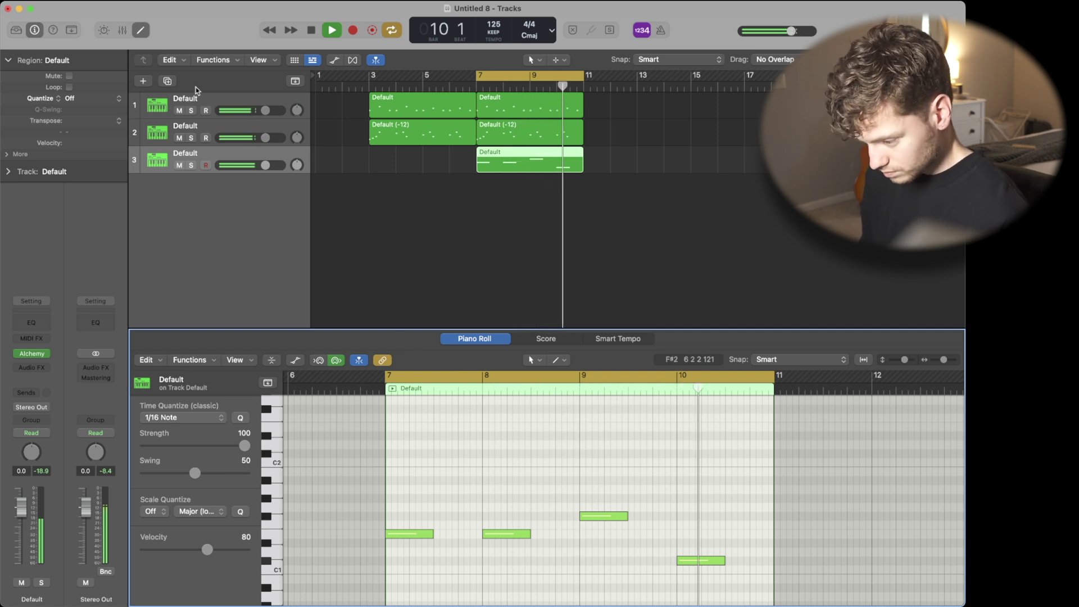
pyautogui.press('e')
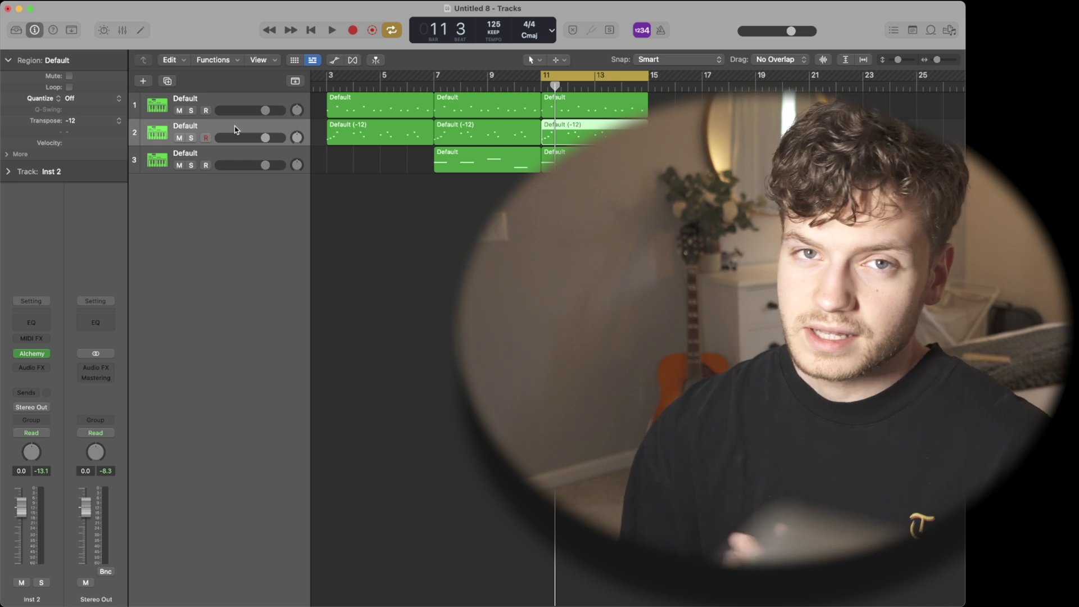
# Add a note to the bar-11 region and duplicate the three-note phrase one bar later.
pyautogui.click(506, 506)
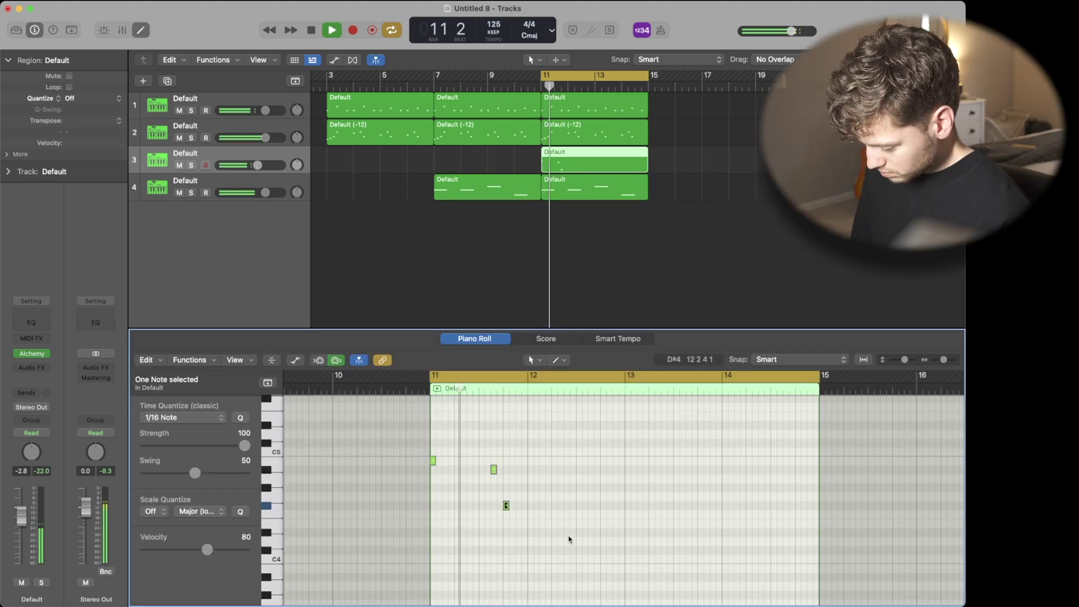
pyautogui.press('space')
pyautogui.moveTo(568, 540); pyautogui.dragTo(532, 464)
pyautogui.press('space')
pyautogui.click(601, 548)
pyautogui.hscroll(3, 601, 548)
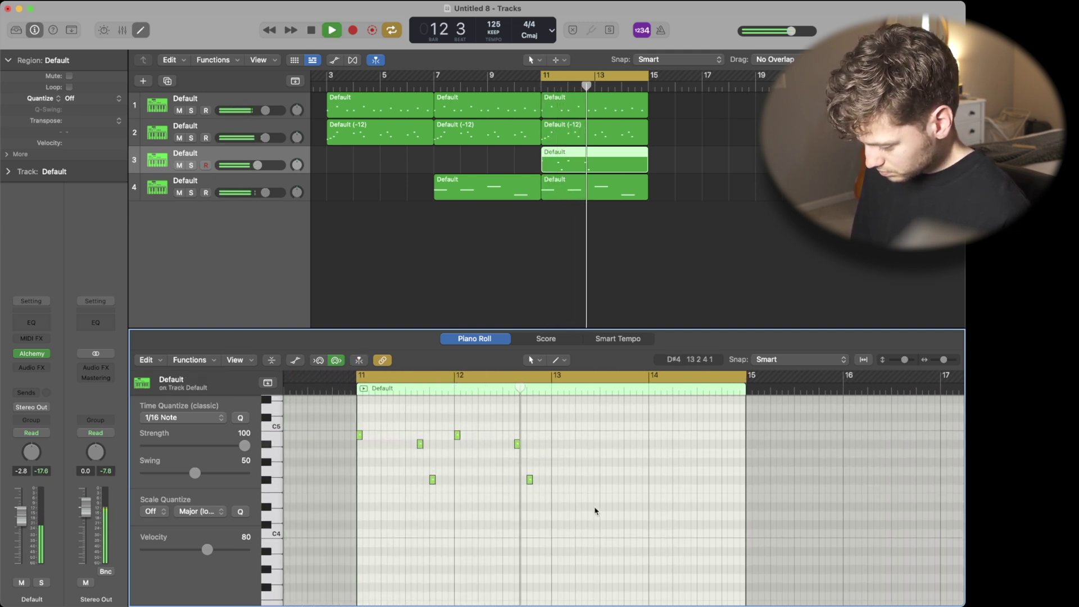
# Reopen track 3's region notes, nudge one note slightly later, then stop and select track 3.
pyautogui.doubleClick(157, 133)
pyautogui.click(308, 147)
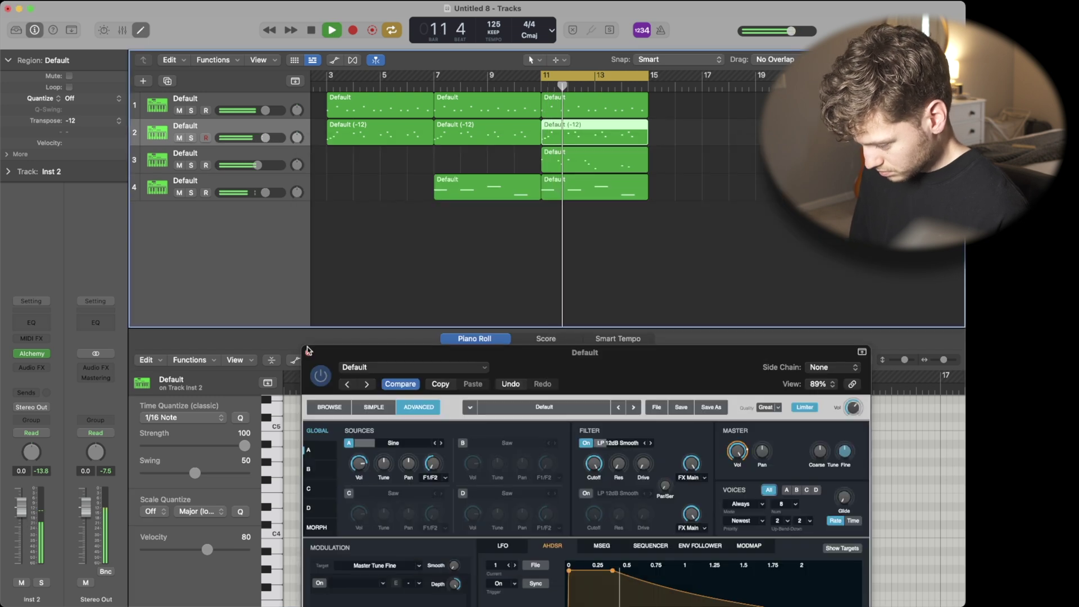
pyautogui.click(309, 351)
pyautogui.click(625, 163)
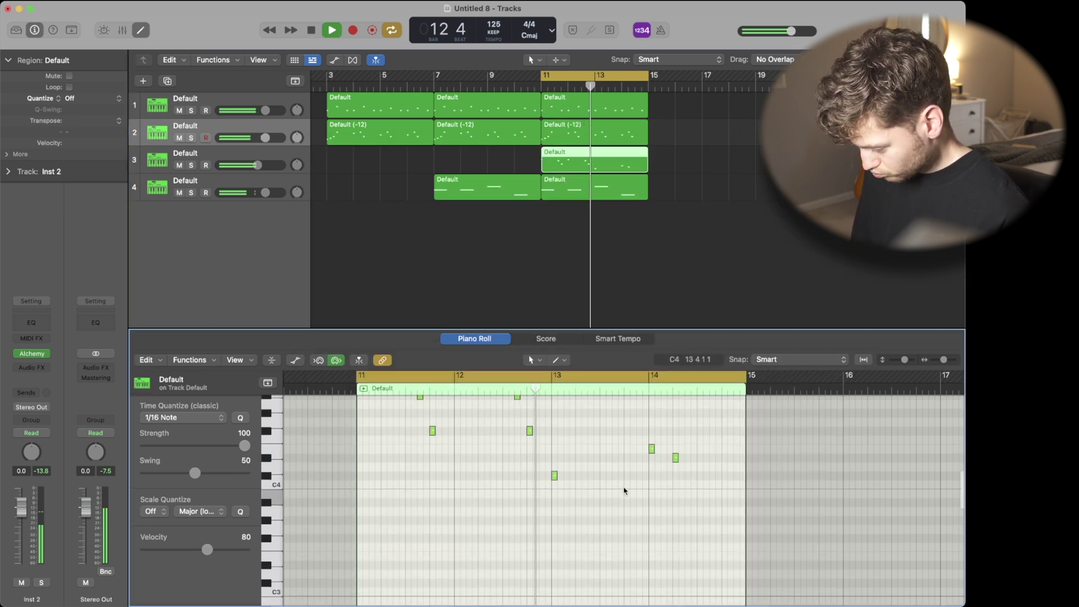
pyautogui.moveTo(676, 458); pyautogui.dragTo(687, 458)
pyautogui.click(684, 484)
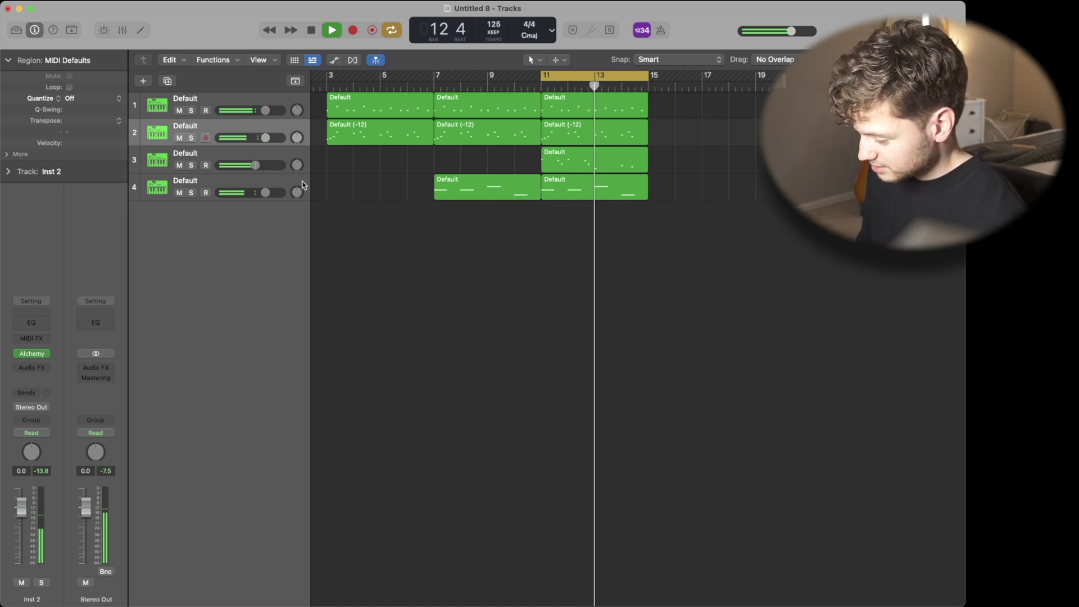
pyautogui.press('space')
pyautogui.click(269, 154)
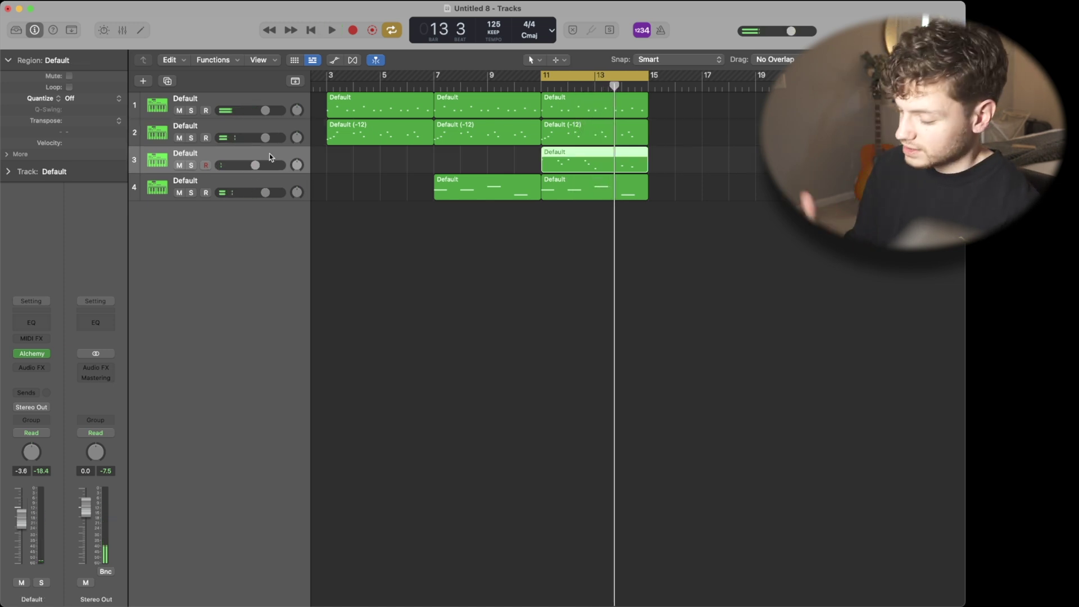
# Route the selected tracks 1–3 to Bus 1, creating the Aux 1 track.
pyautogui.keyDown('shift'); pyautogui.click(243, 100); pyautogui.keyUp('shift')
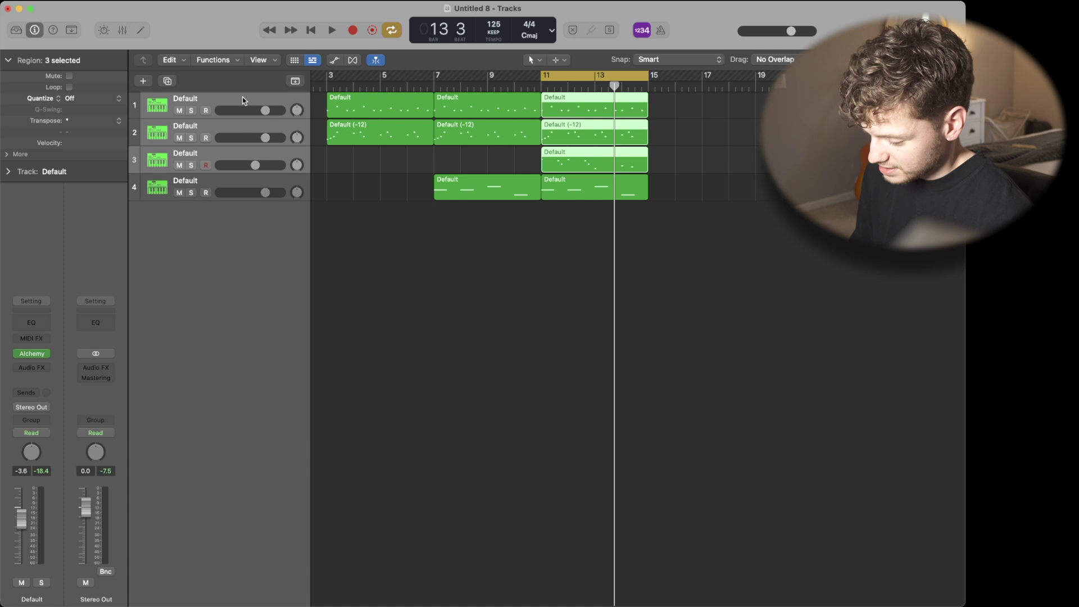
pyautogui.click(32, 407)
pyautogui.moveTo(45, 456)
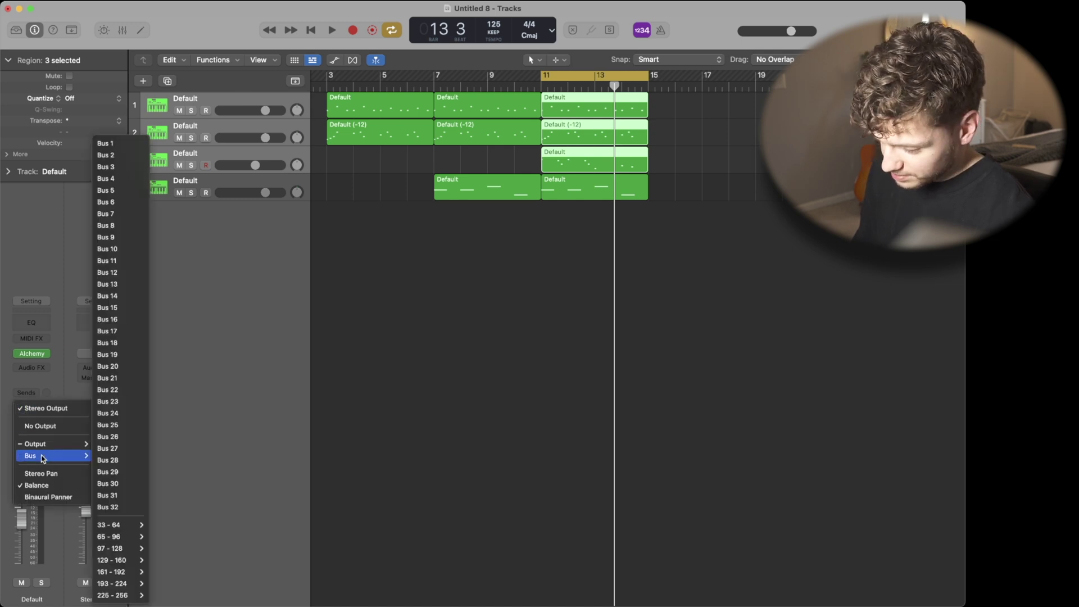
pyautogui.click(121, 145)
pyautogui.doubleClick(187, 178)
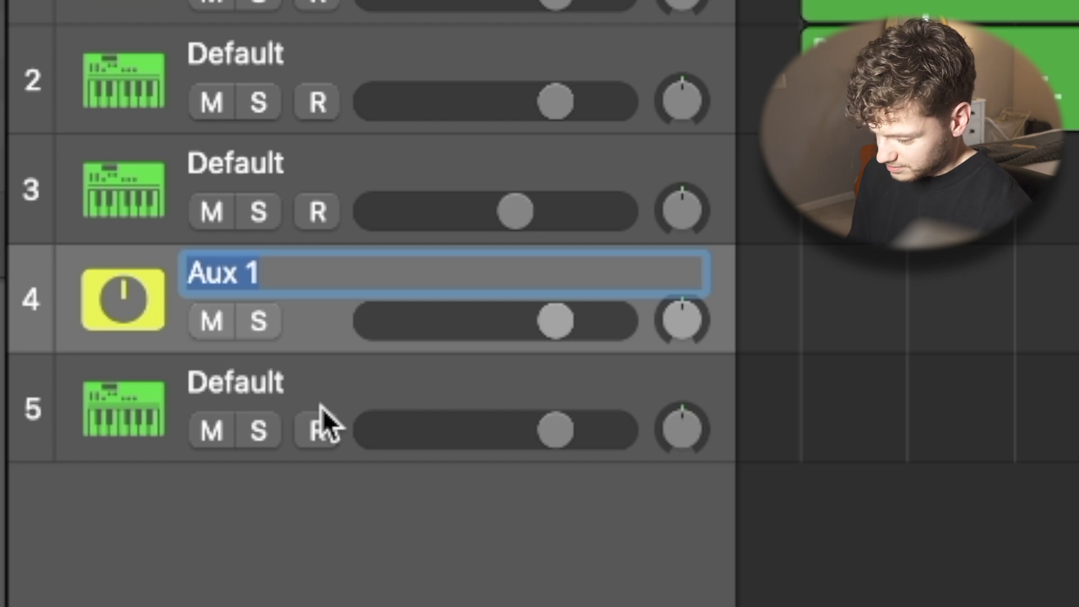
# Name the aux MELODY and add a Stereo Delay with its Output Mix lowered to 15%.
pyautogui.write('MELODY')
pyautogui.press('Return')
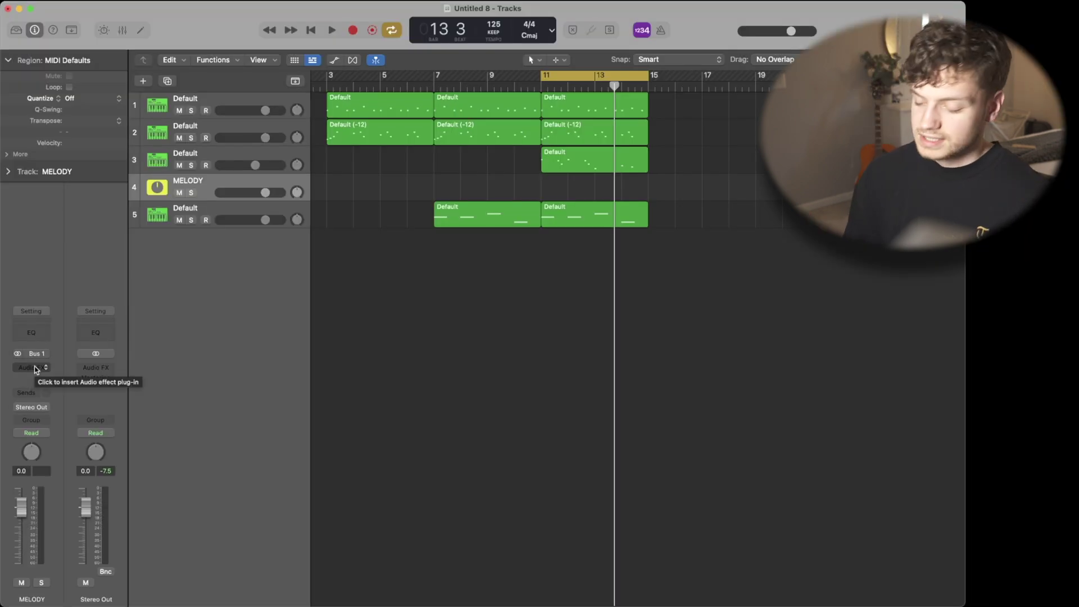
pyautogui.click(35, 368)
pyautogui.moveTo(56, 437)
pyautogui.moveTo(135, 473)
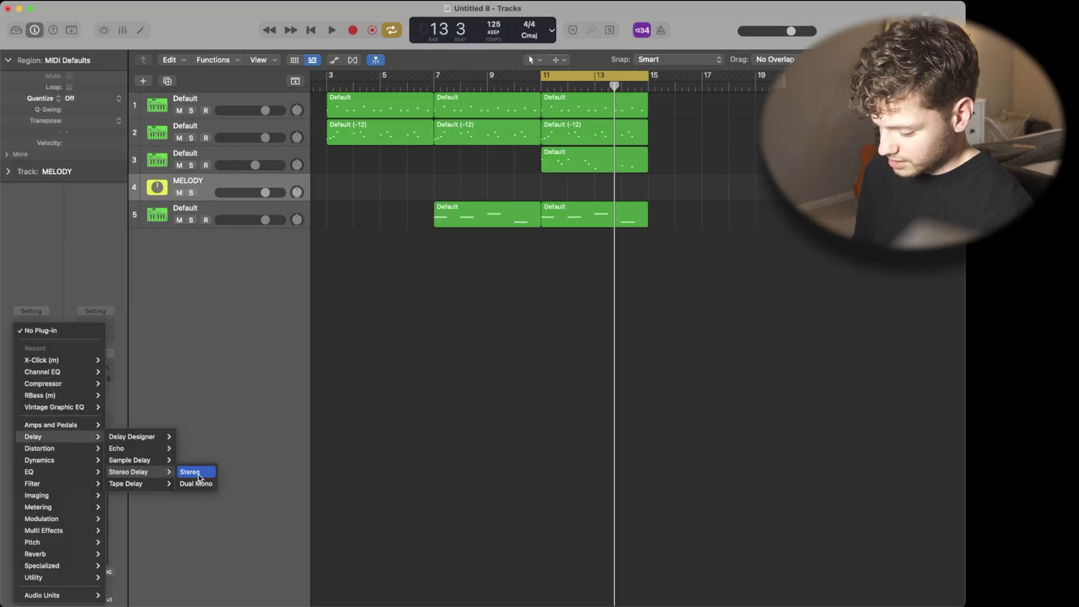
pyautogui.click(194, 473)
pyautogui.press('space')
pyautogui.moveTo(698, 377); pyautogui.dragTo(700, 446)
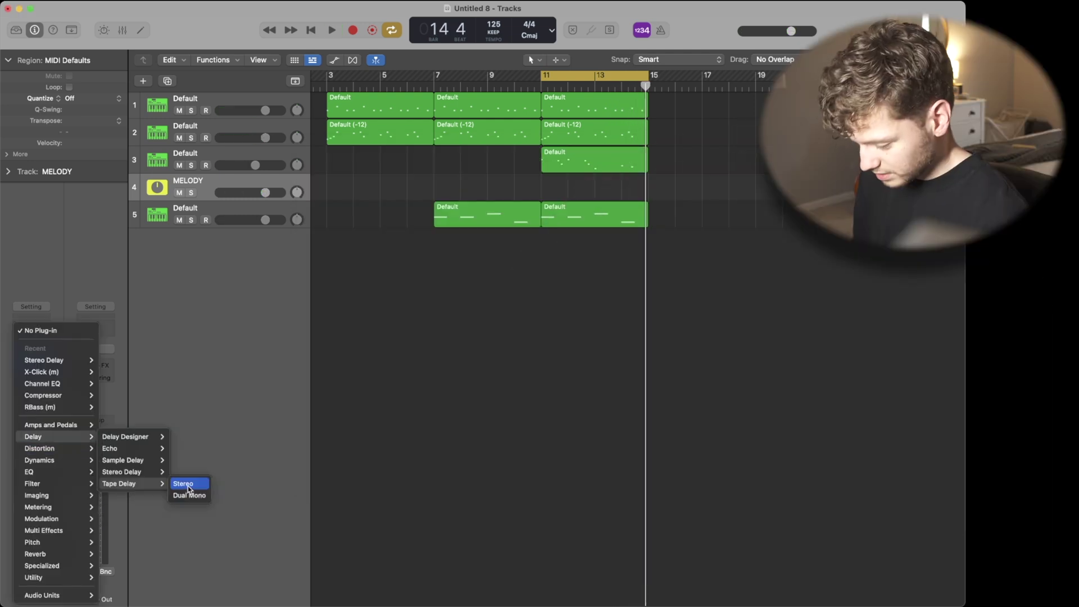
# Add a Tape Delay on MELODY with LFO Intensity 76%, adjusted Clip Threshold and wider Spread.
pyautogui.click(188, 485)
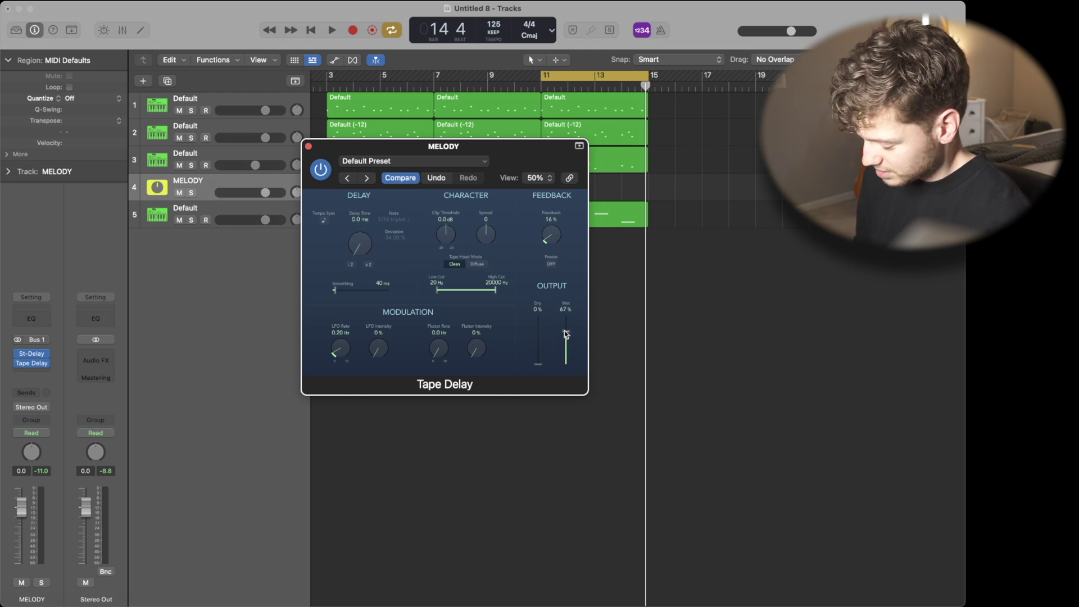
pyautogui.moveTo(379, 349); pyautogui.dragTo(369, 222)
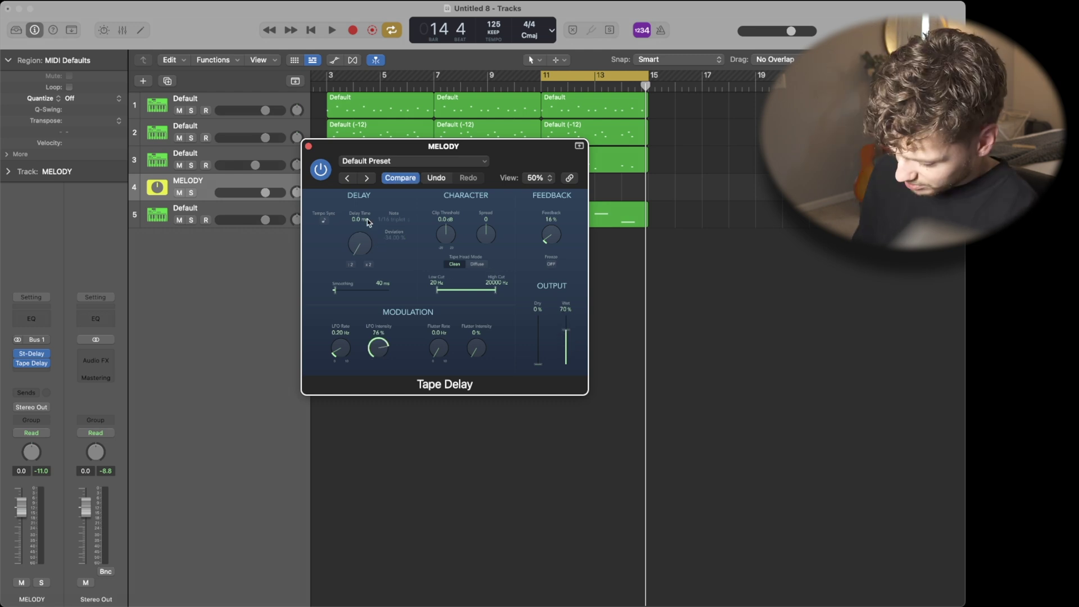
pyautogui.press('space')
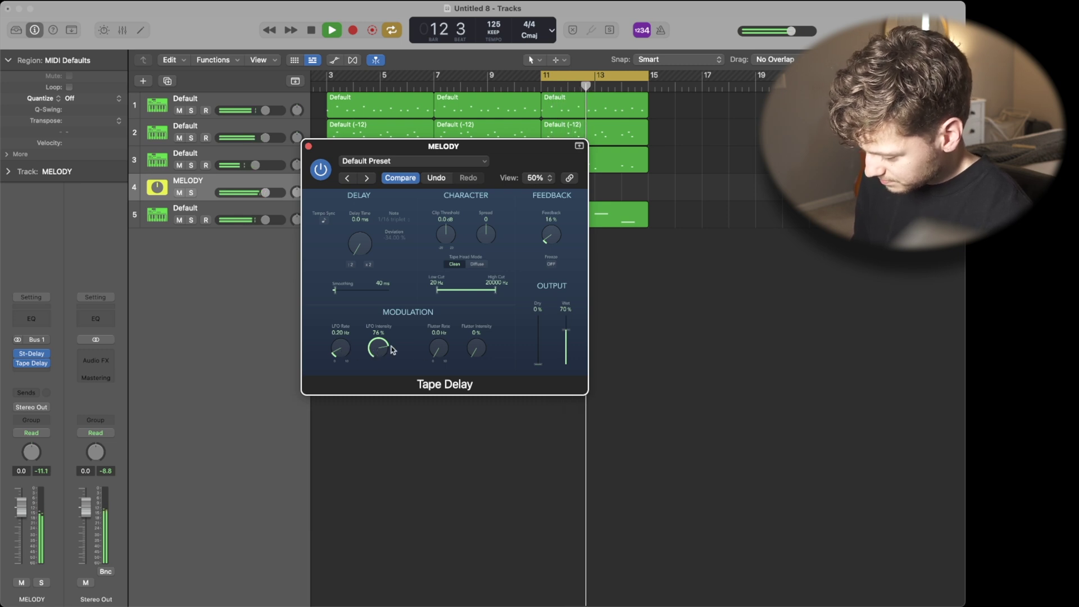
pyautogui.moveTo(446, 236); pyautogui.dragTo(438, 188)
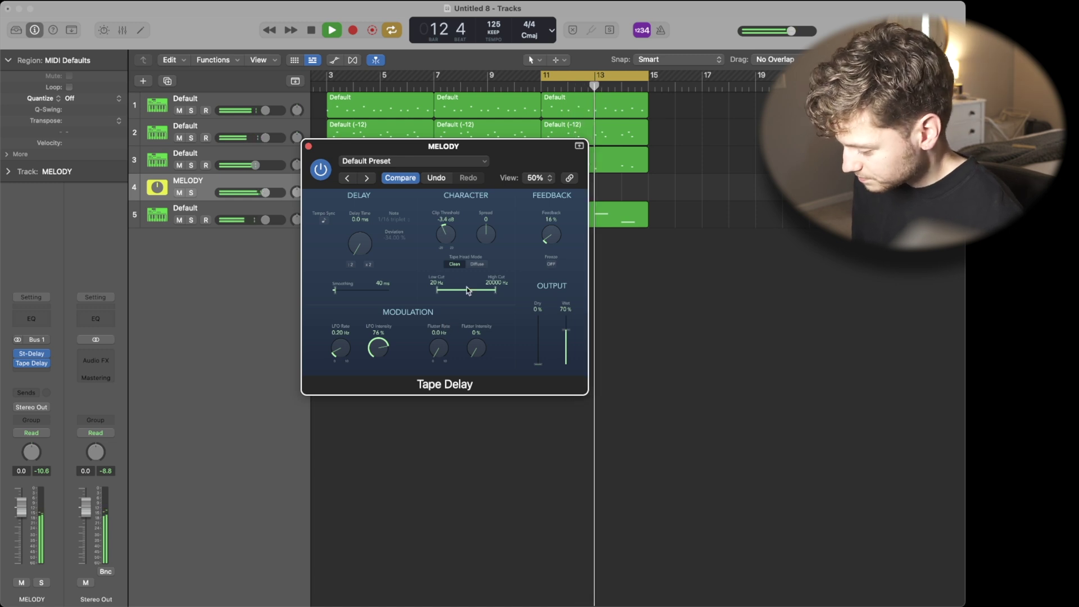
pyautogui.moveTo(492, 239); pyautogui.dragTo(490, 218)
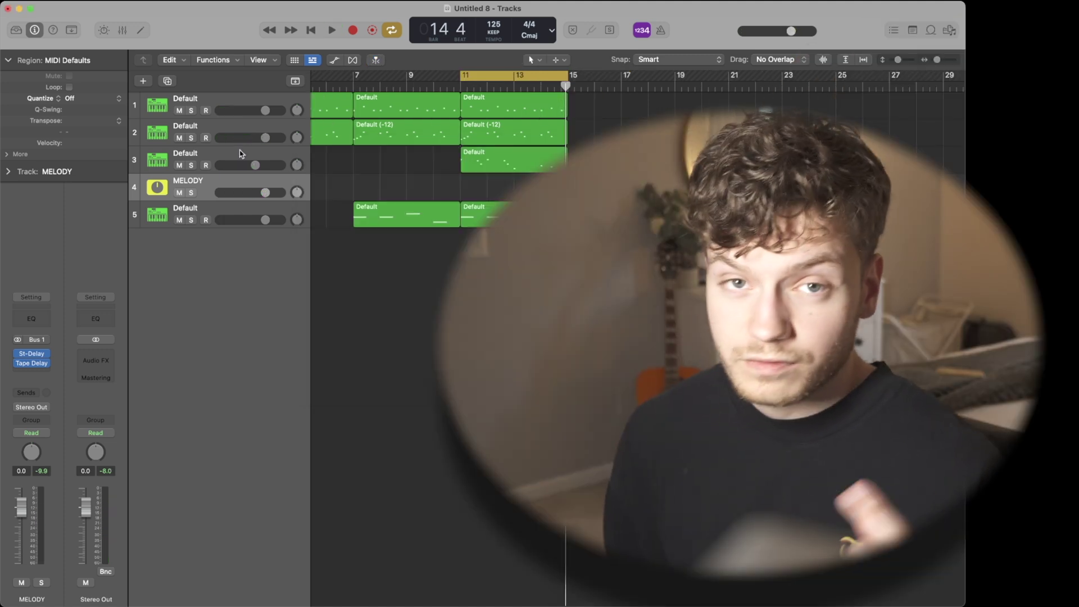
# Insert a stereo Roto Phase on track 3 and slow its Rate to about 0.27 Hz.
pyautogui.click(240, 153)
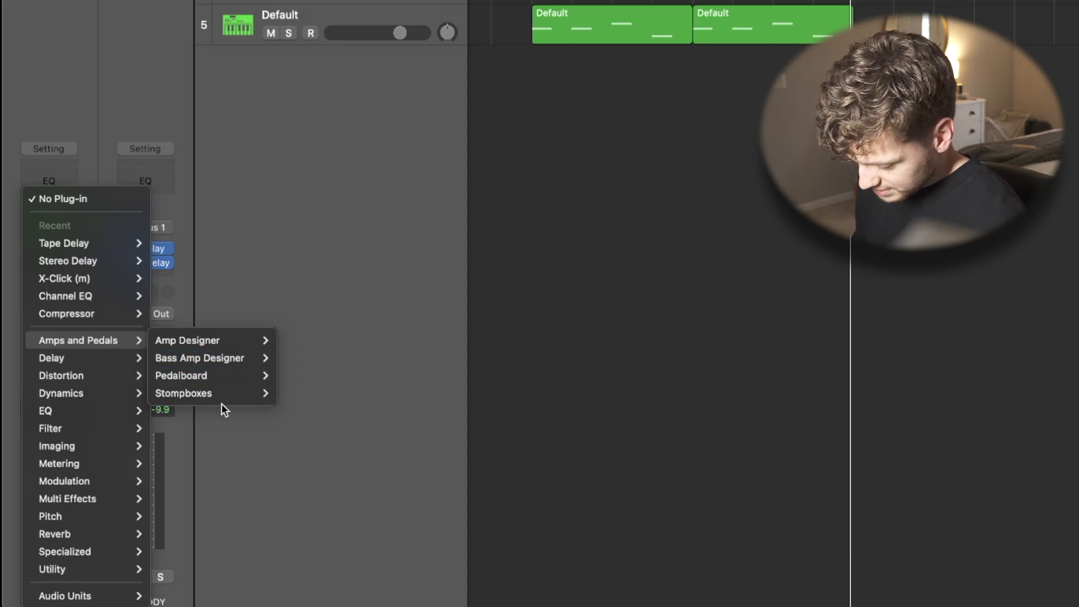
pyautogui.moveTo(220, 397)
pyautogui.moveTo(311, 462)
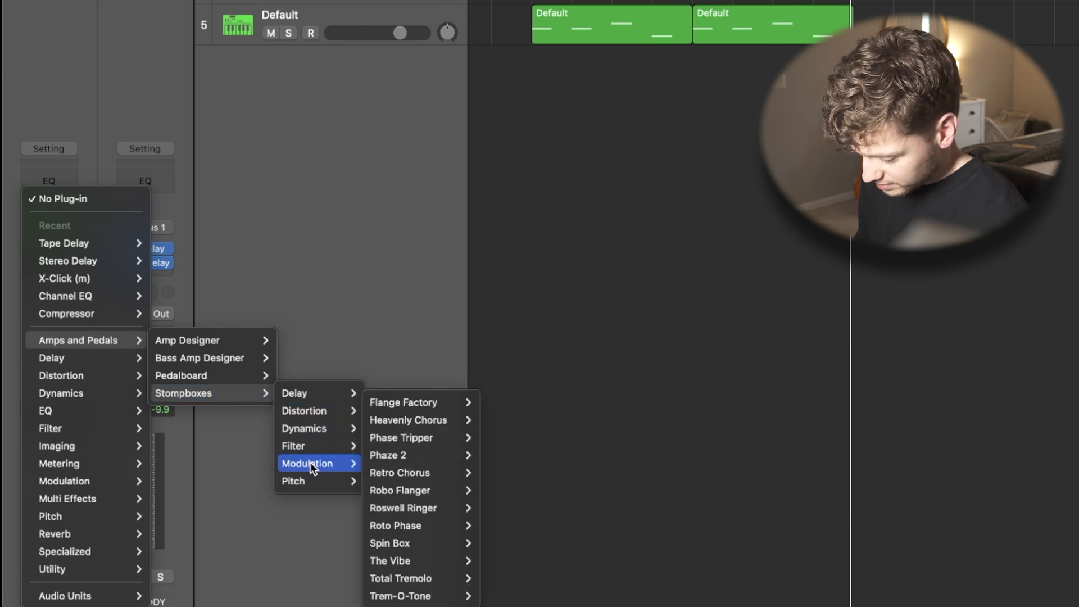
pyautogui.moveTo(445, 524)
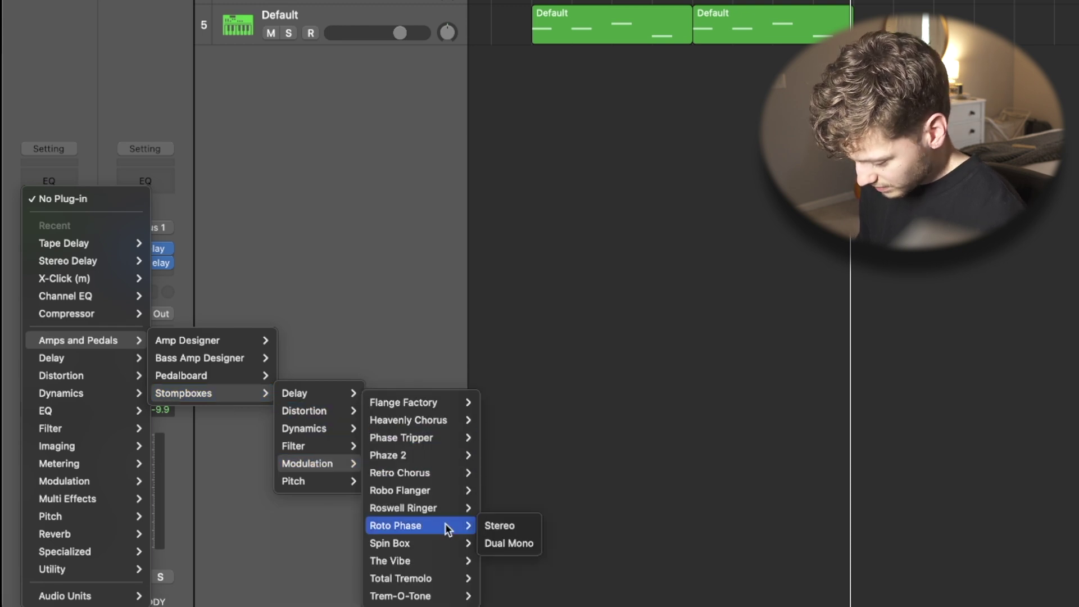
pyautogui.click(500, 526)
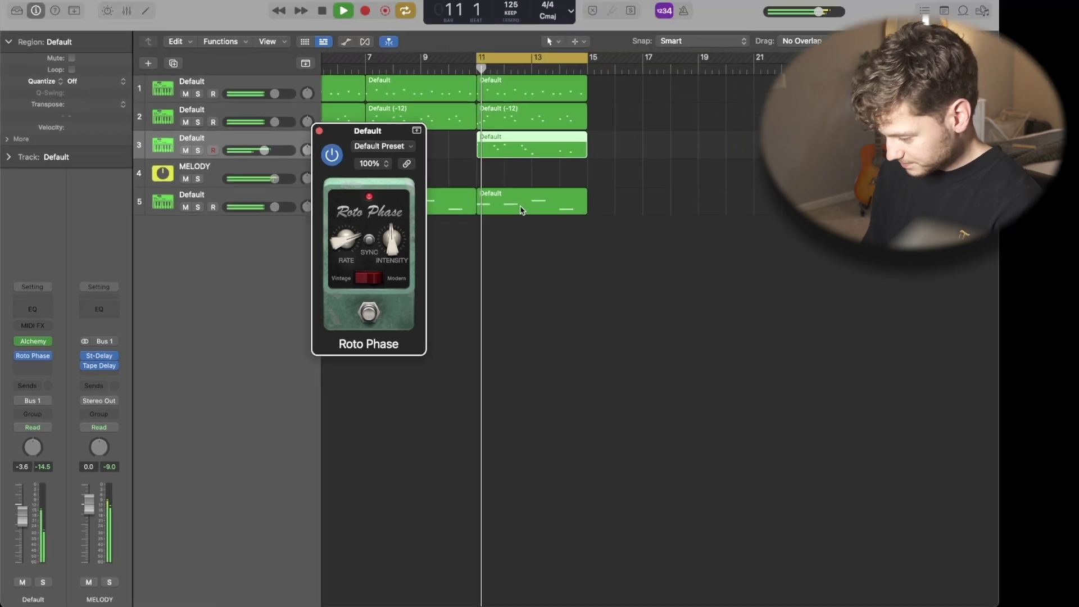
pyautogui.moveTo(349, 256)
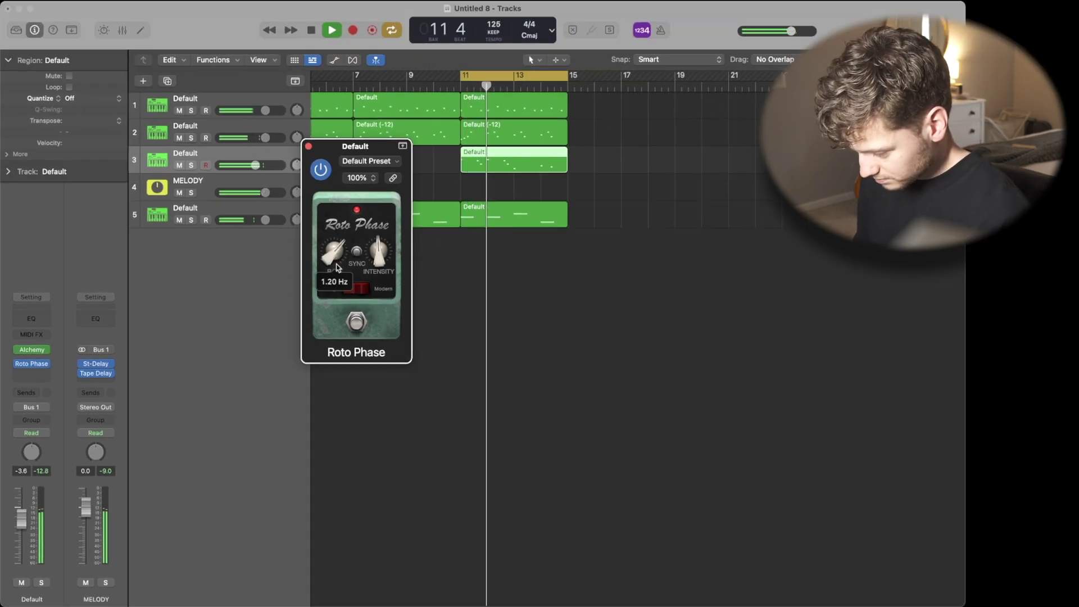
pyautogui.moveTo(340, 284); pyautogui.dragTo(340, 311)
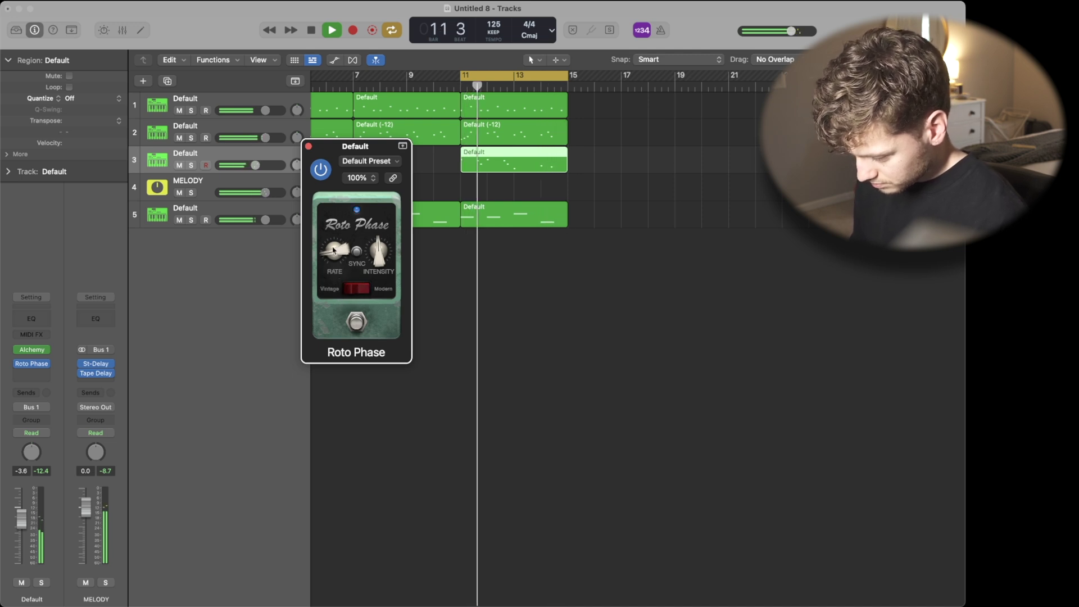
pyautogui.moveTo(332, 252); pyautogui.dragTo(331, 250)
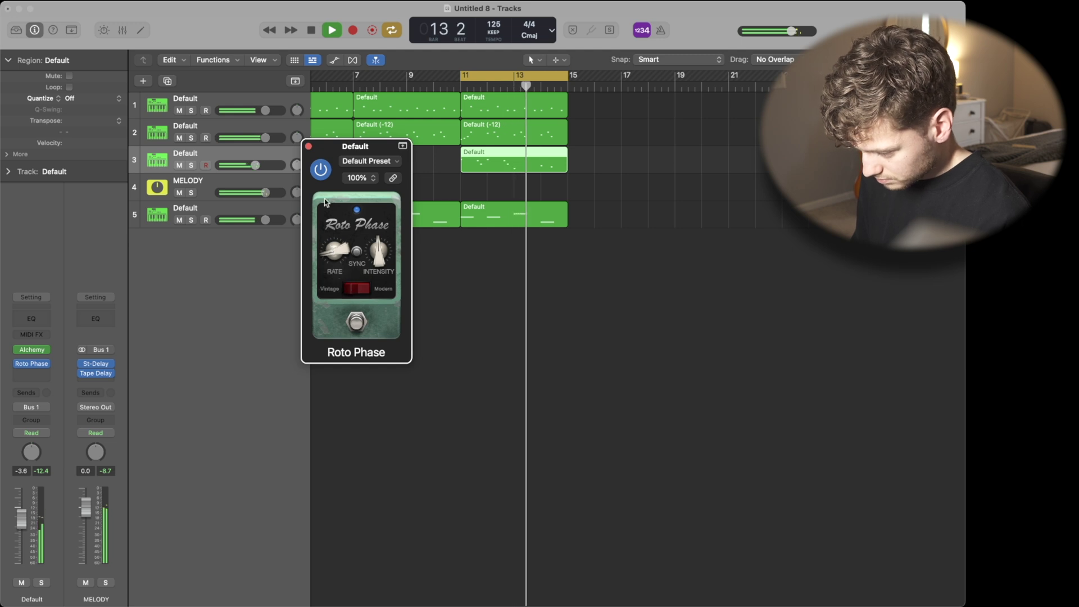
pyautogui.click(308, 146)
pyautogui.click(387, 301)
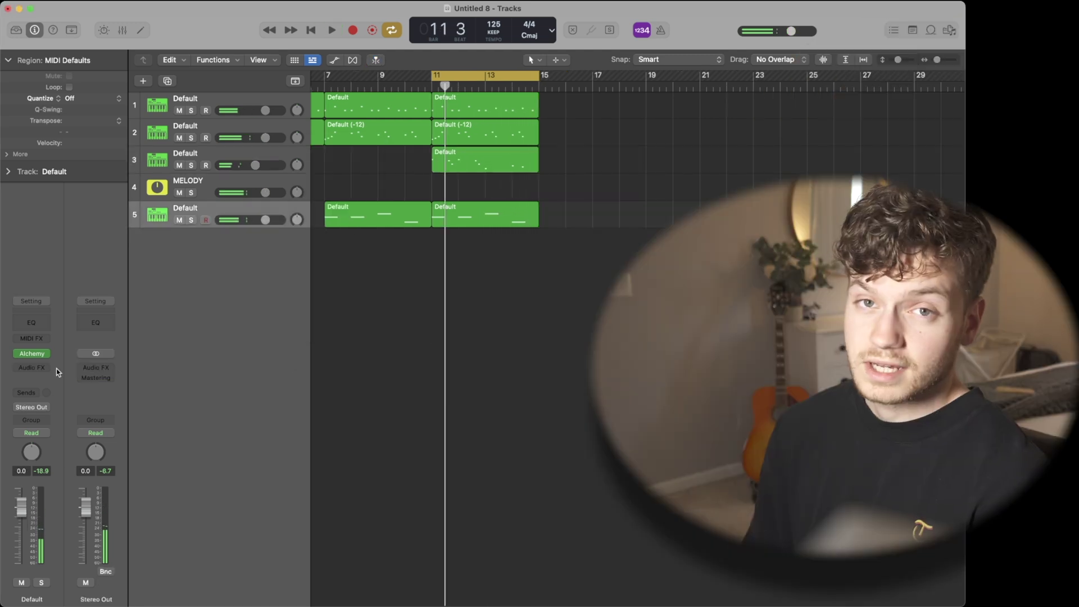
# Add a stereo Clip Distortion to track 5's synth and start playback.
pyautogui.click(34, 368)
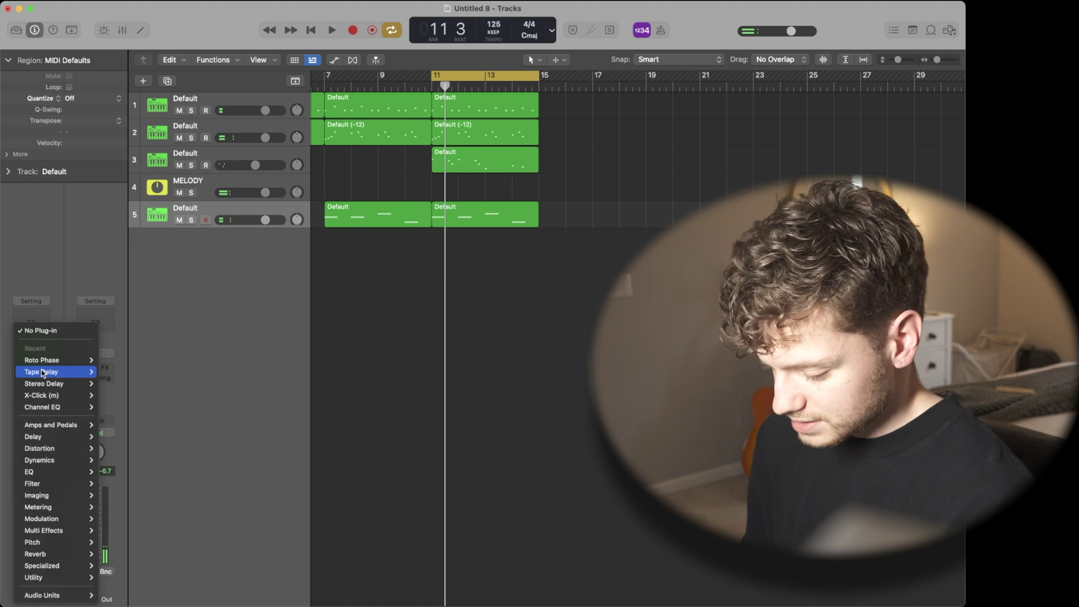
pyautogui.moveTo(51, 448)
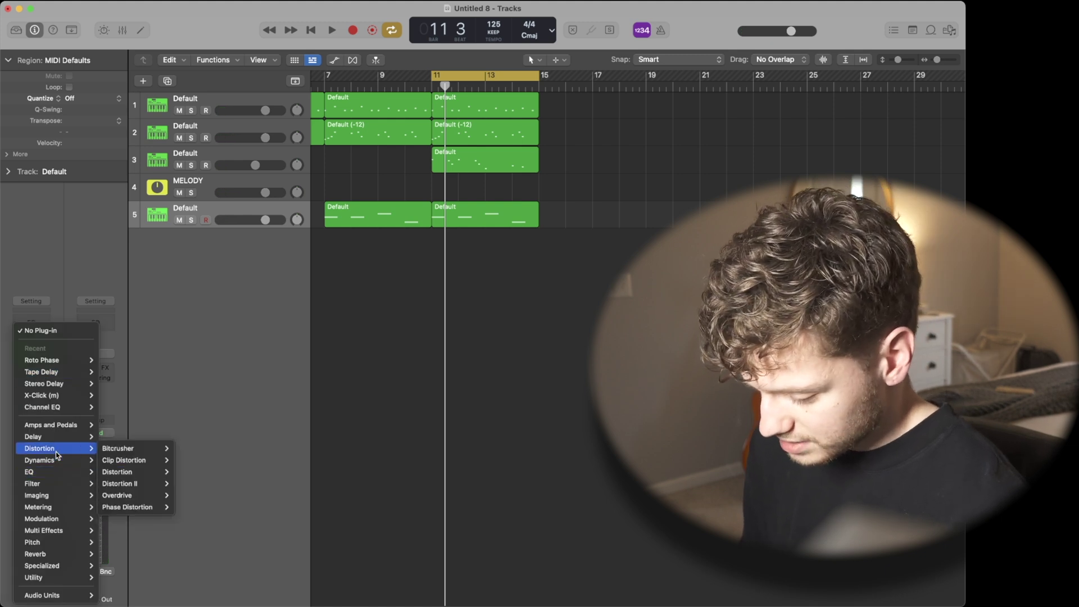
pyautogui.moveTo(125, 460)
pyautogui.click(190, 460)
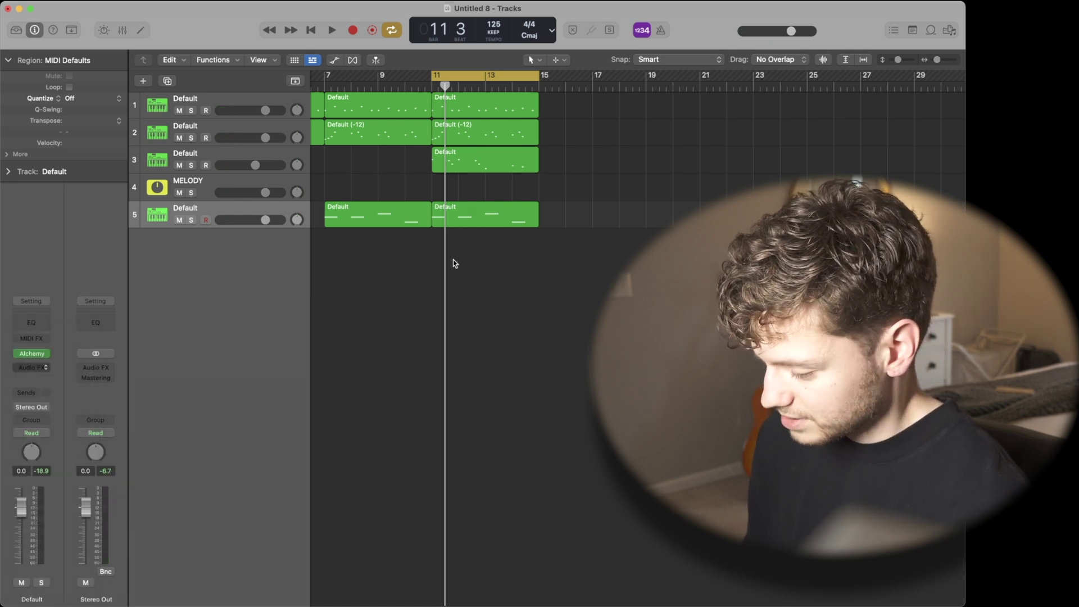
pyautogui.press('space')
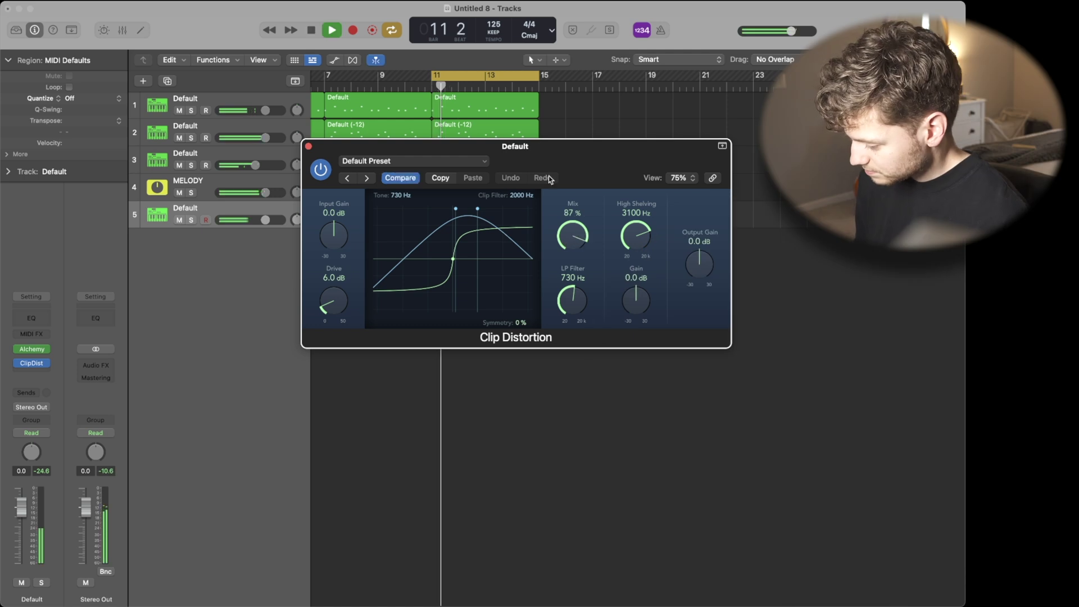
# Set Clip Distortion Tone 20 Hz, Drive 0 dB, Mix 100% and LP Filter 1400 Hz.
pyautogui.moveTo(458, 212); pyautogui.dragTo(281, 214)
pyautogui.press('s')
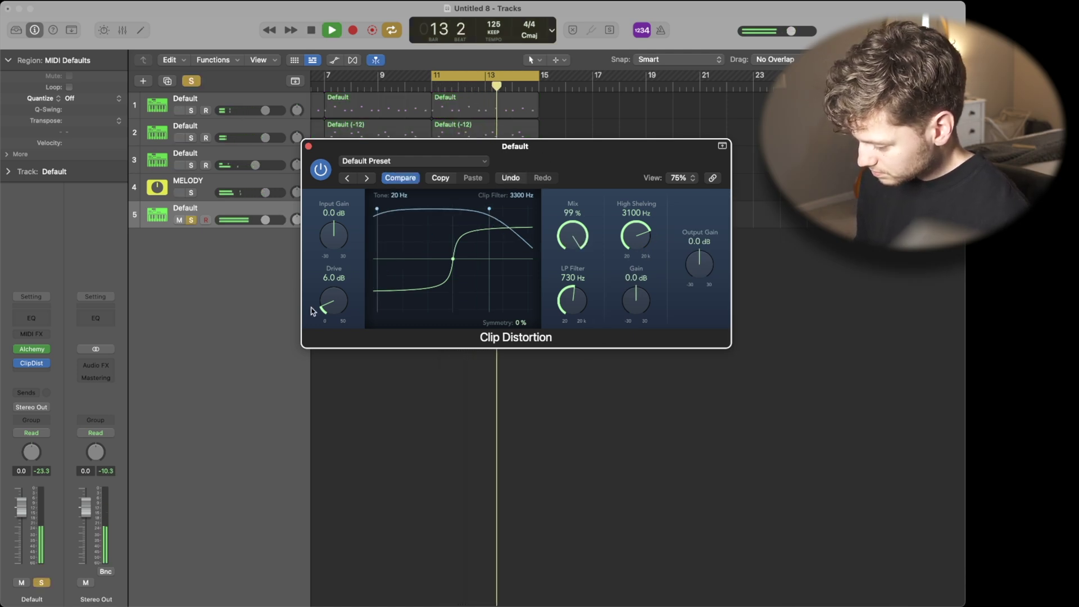
pyautogui.moveTo(326, 312); pyautogui.dragTo(327, 339)
pyautogui.press('s')
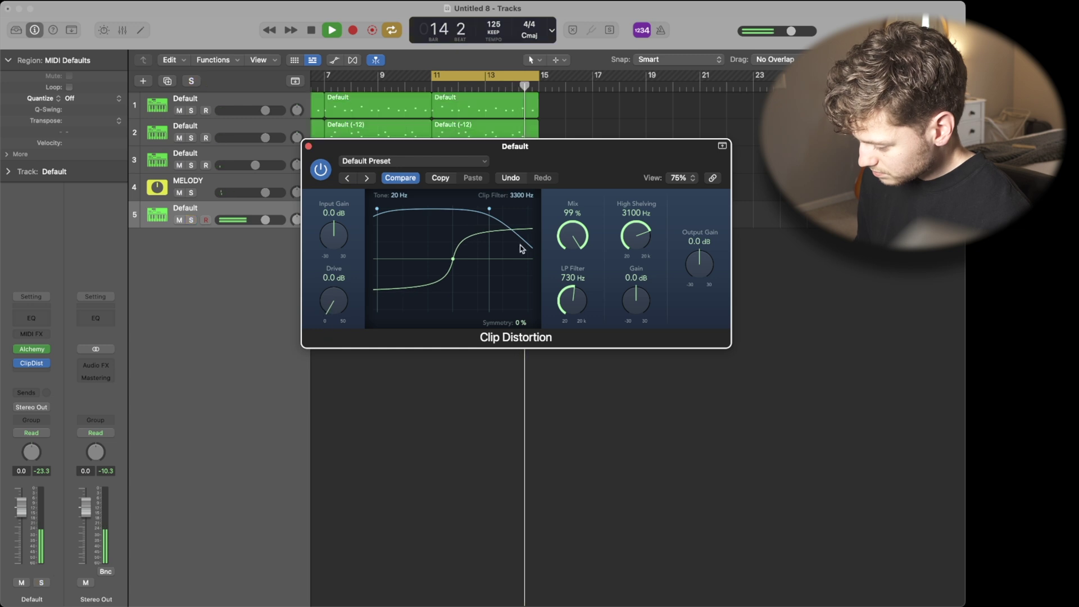
pyautogui.keyDown('alt'); pyautogui.click(571, 243); pyautogui.keyUp('alt')
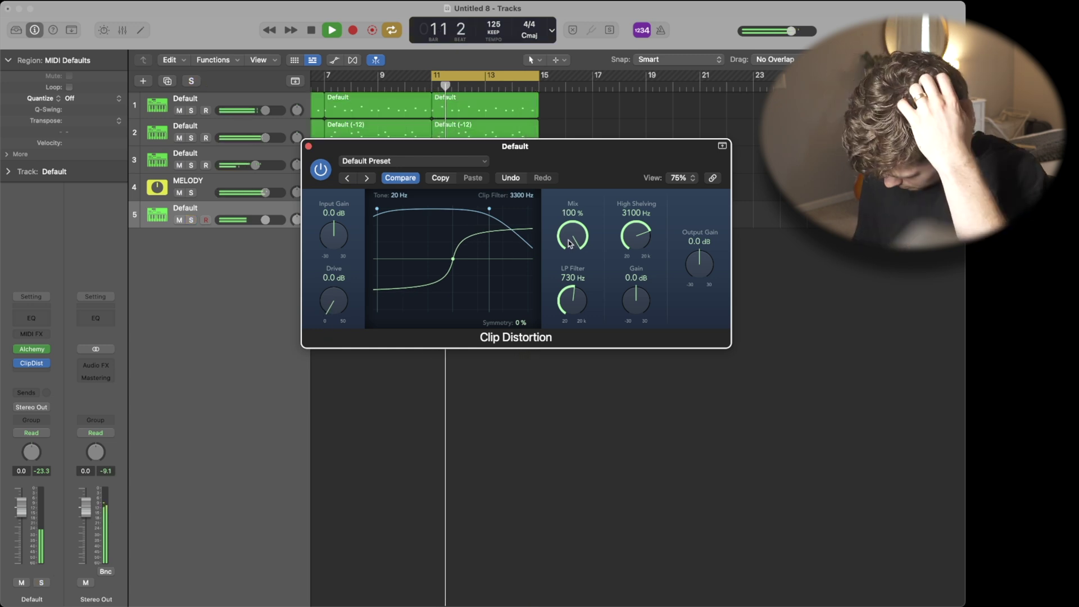
pyautogui.moveTo(574, 303); pyautogui.dragTo(570, 286)
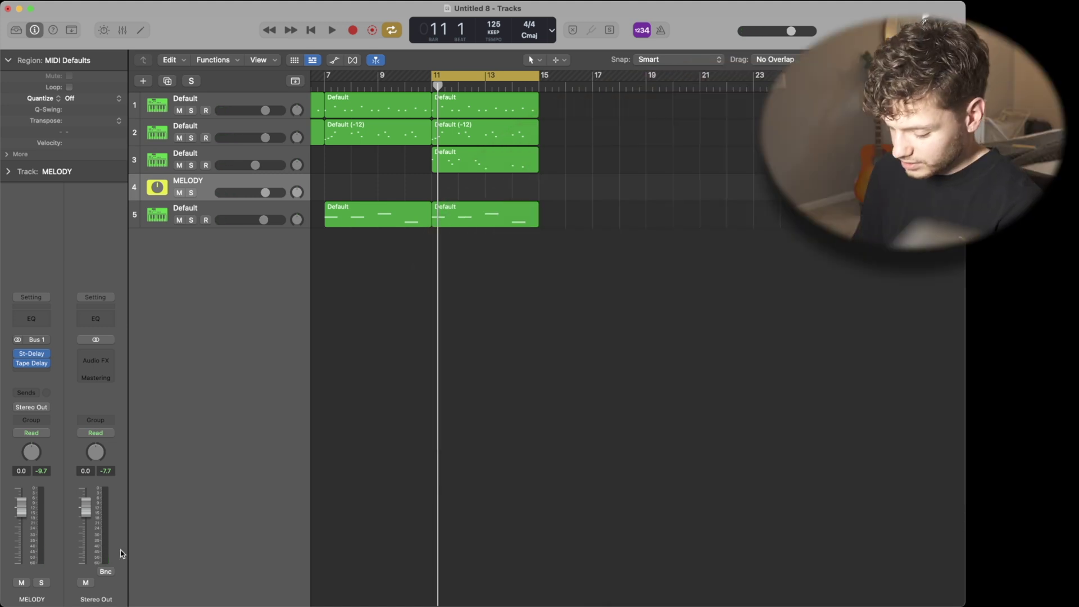
# Show Stereo Out as a track and insert a Space Designer reverb on it.
pyautogui.rightClick(105, 592)
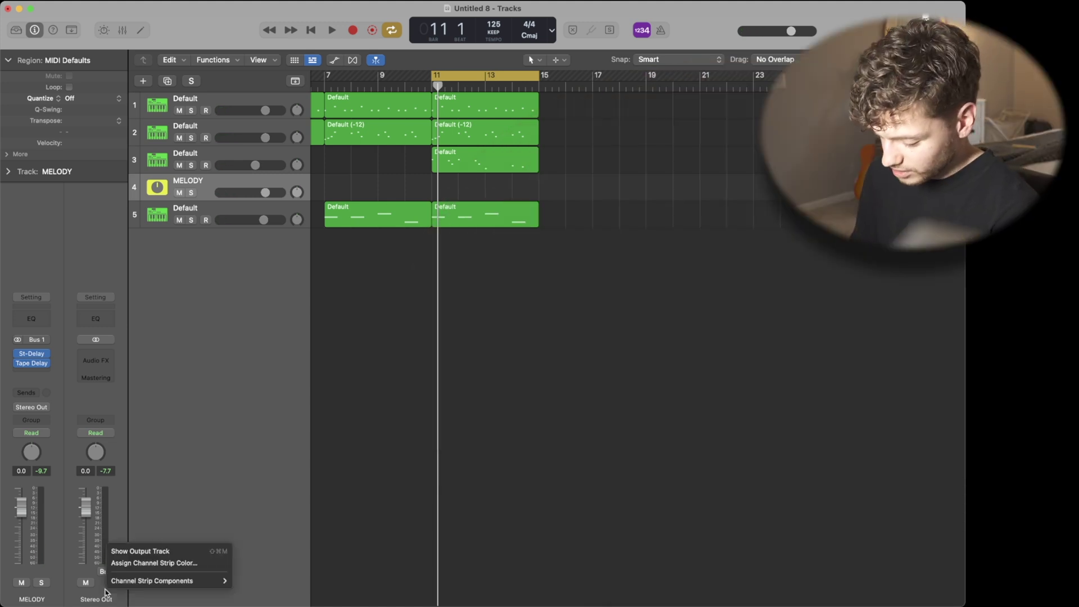
pyautogui.click(140, 551)
pyautogui.click(193, 236)
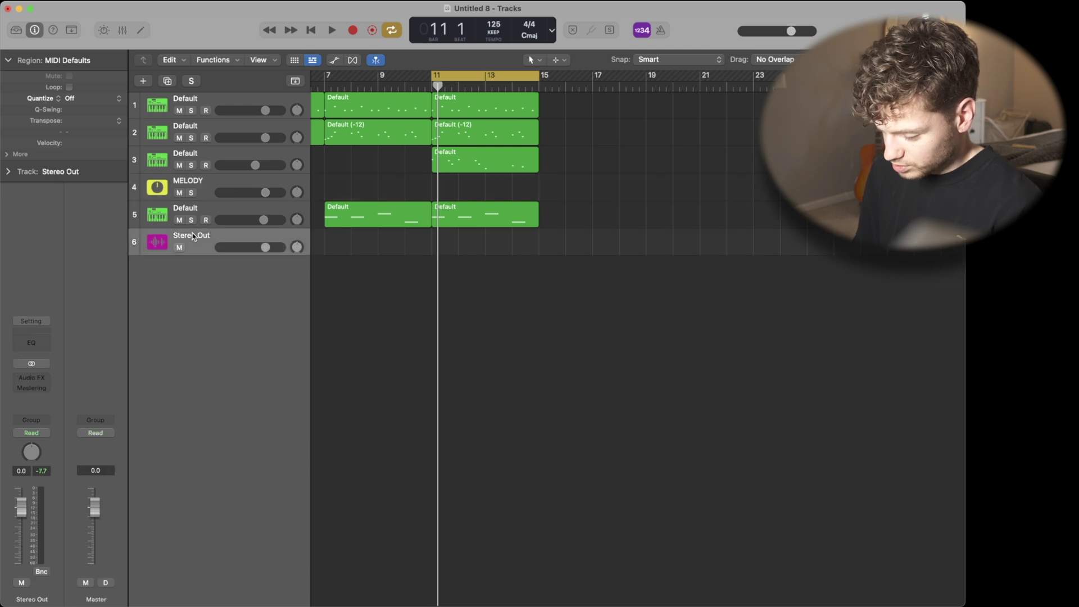
pyautogui.click(34, 366)
pyautogui.moveTo(59, 460)
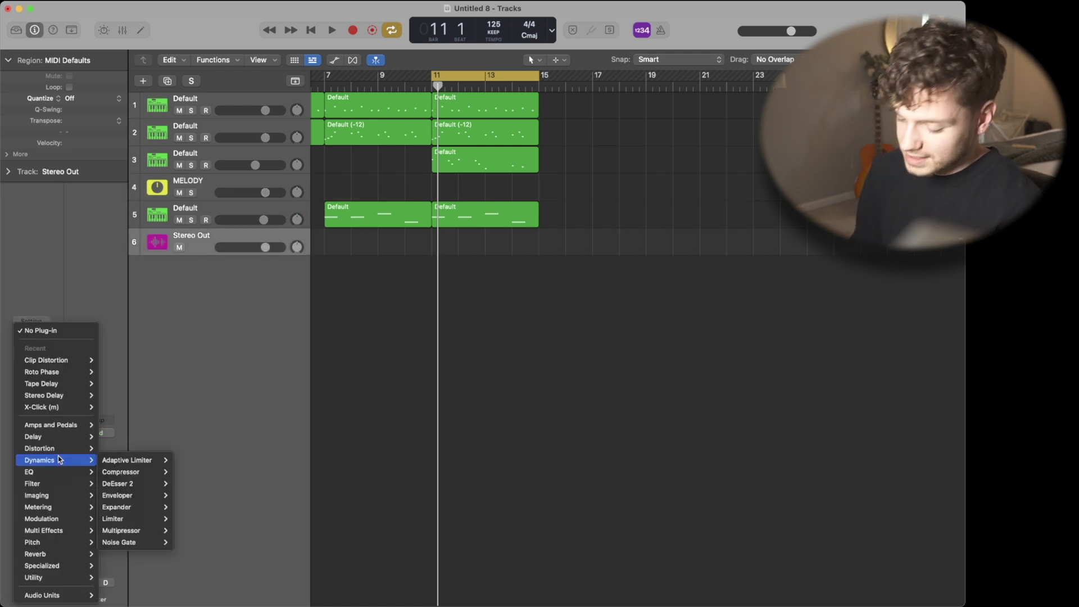
pyautogui.moveTo(56, 554)
pyautogui.click(186, 583)
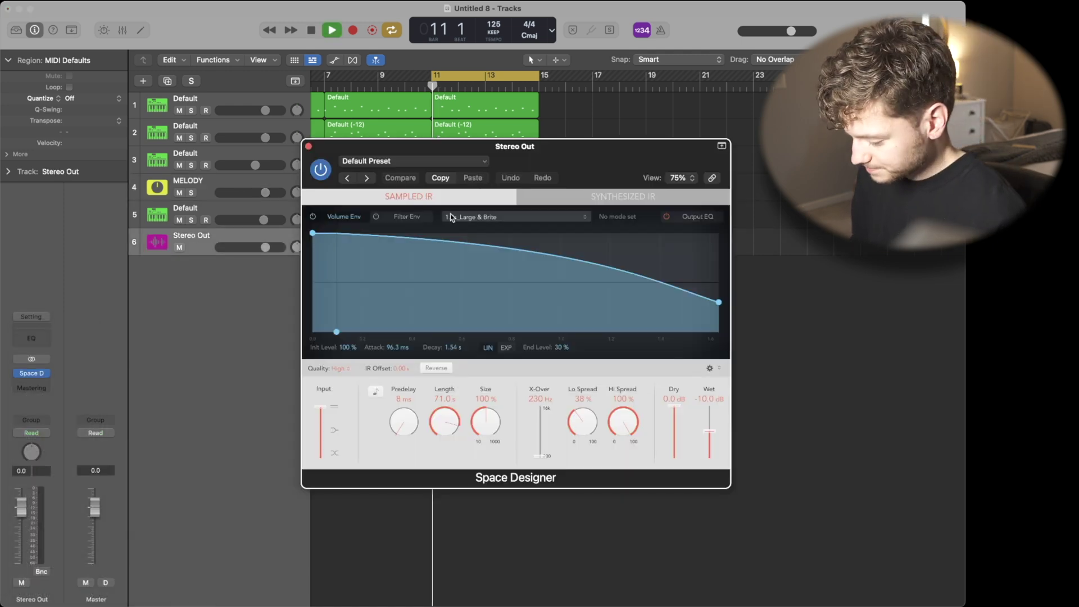
# Load the 1.4s Hi Woods Natural preset into the Space Designer.
pyautogui.click(402, 163)
pyautogui.moveTo(395, 449)
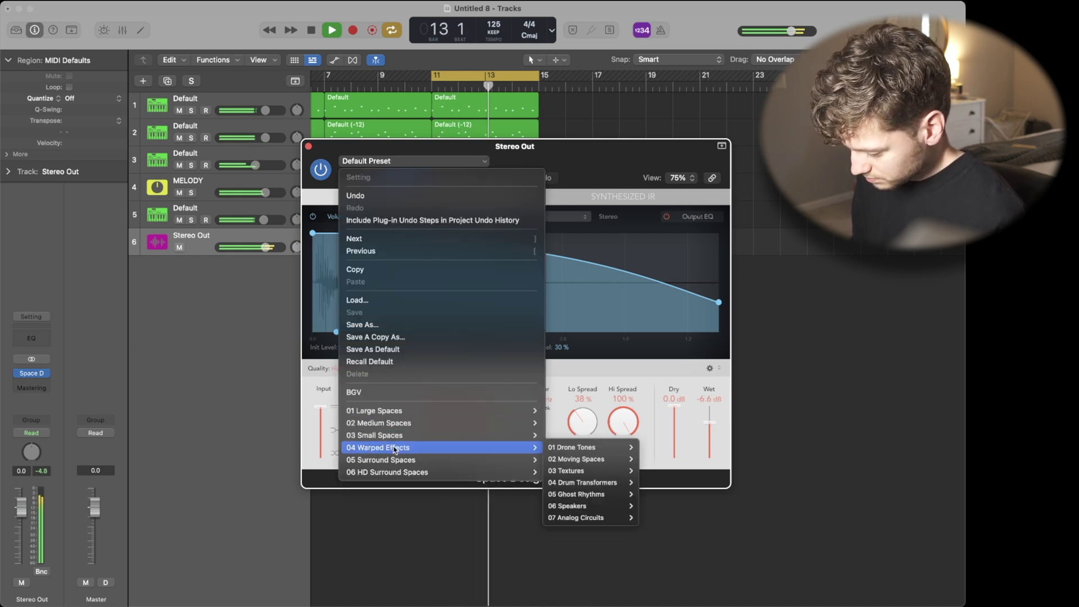
pyautogui.moveTo(608, 471)
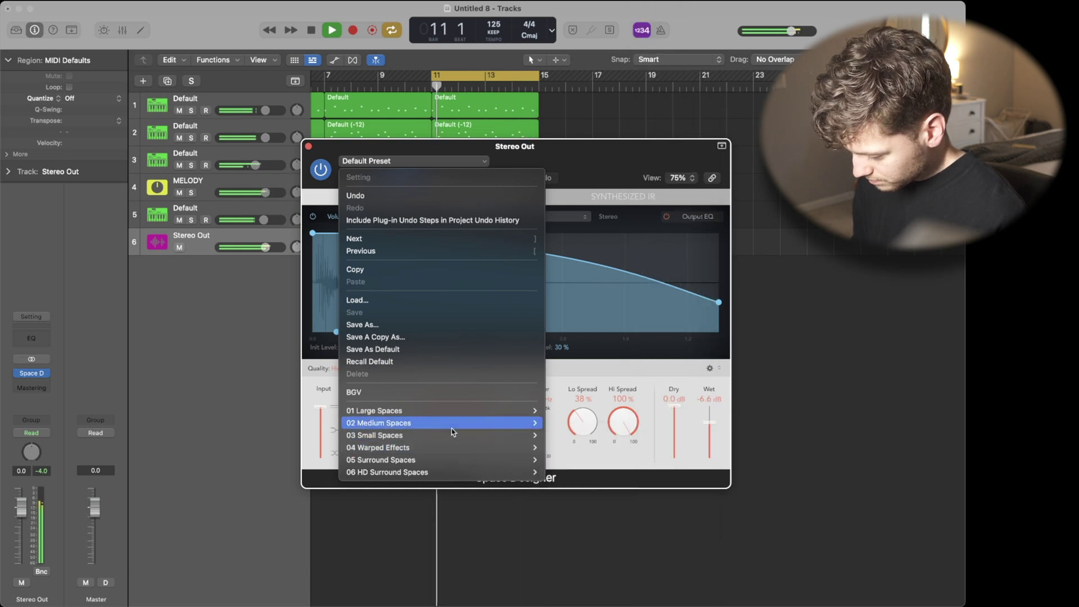
pyautogui.moveTo(449, 426)
pyautogui.moveTo(597, 437)
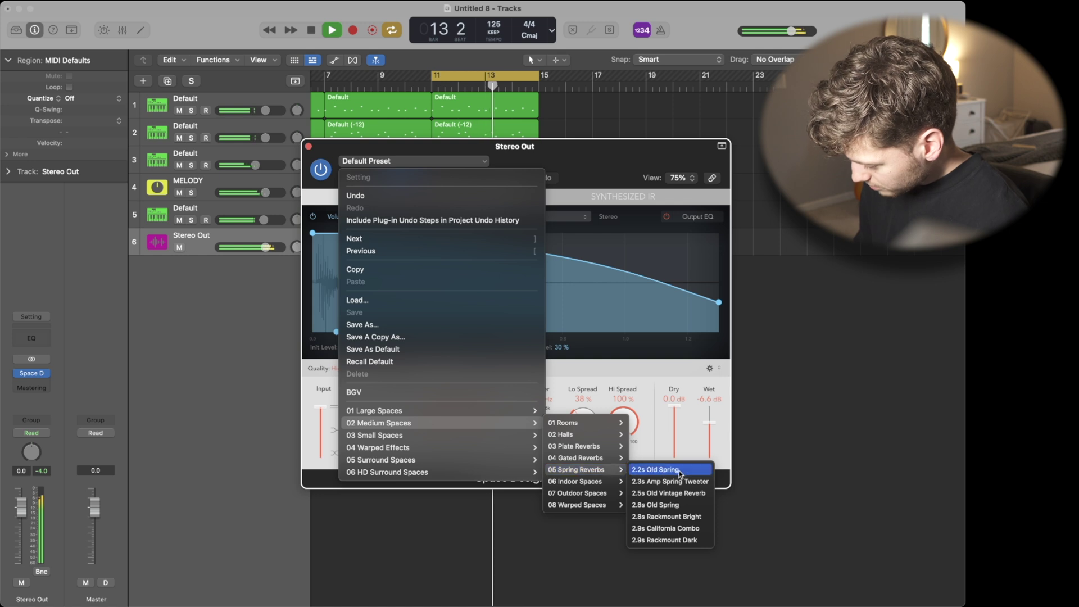
pyautogui.click(682, 472)
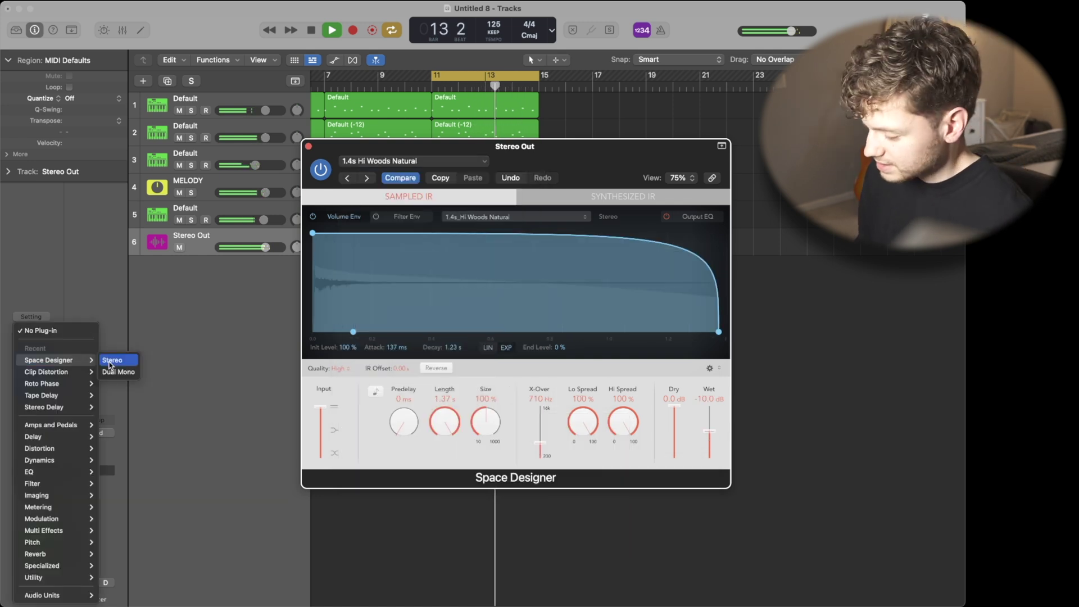
# Add a second stereo Space Designer on Stereo Out with the 1.4s Tight Garage preset.
pyautogui.click(111, 364)
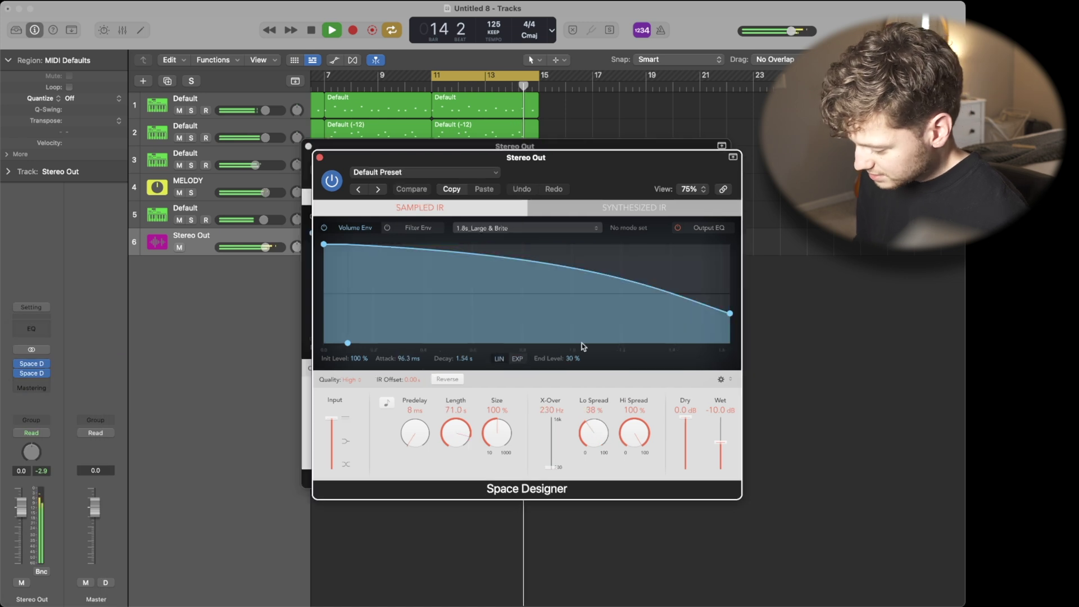
pyautogui.click(412, 173)
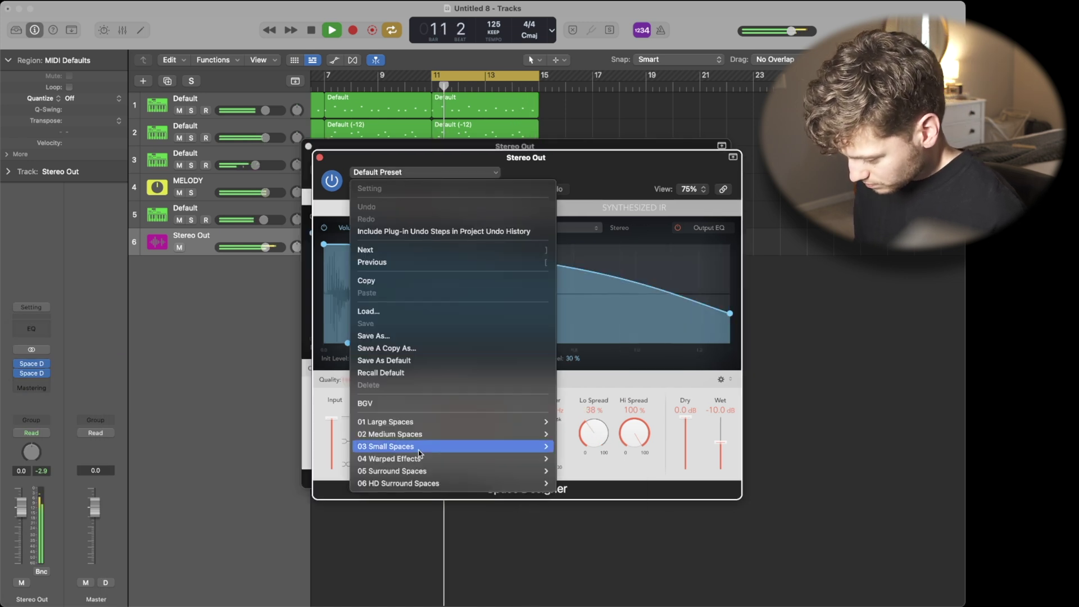
pyautogui.moveTo(411, 430)
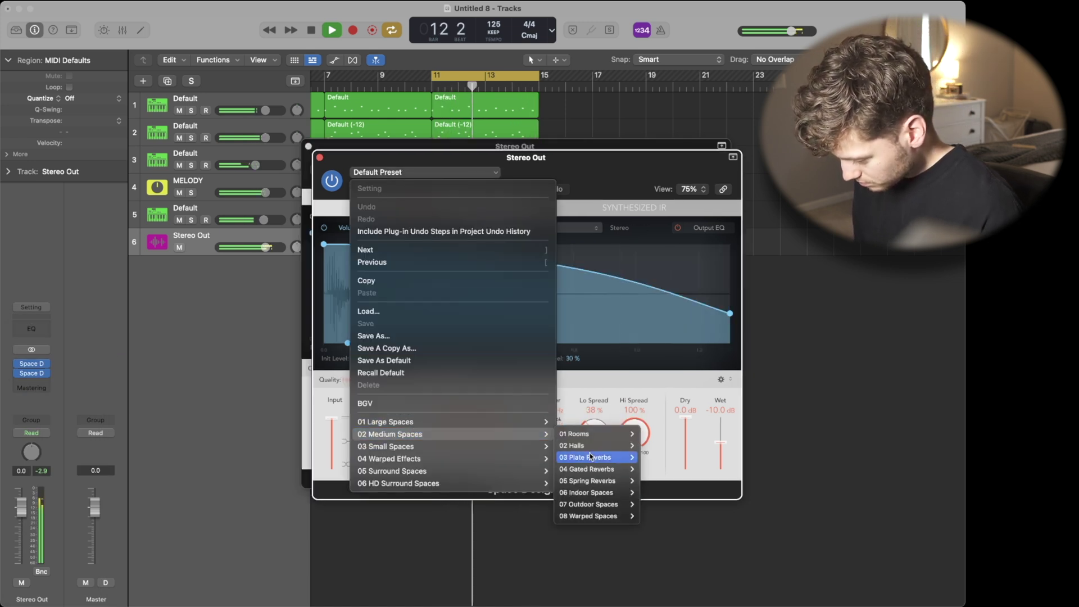
pyautogui.moveTo(603, 494)
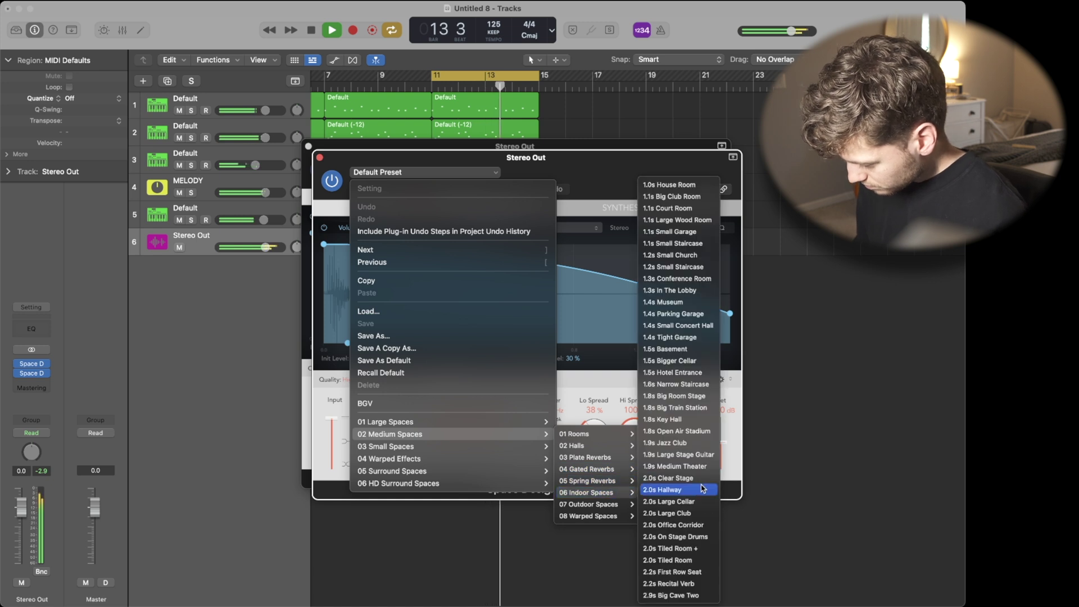
pyautogui.click(690, 340)
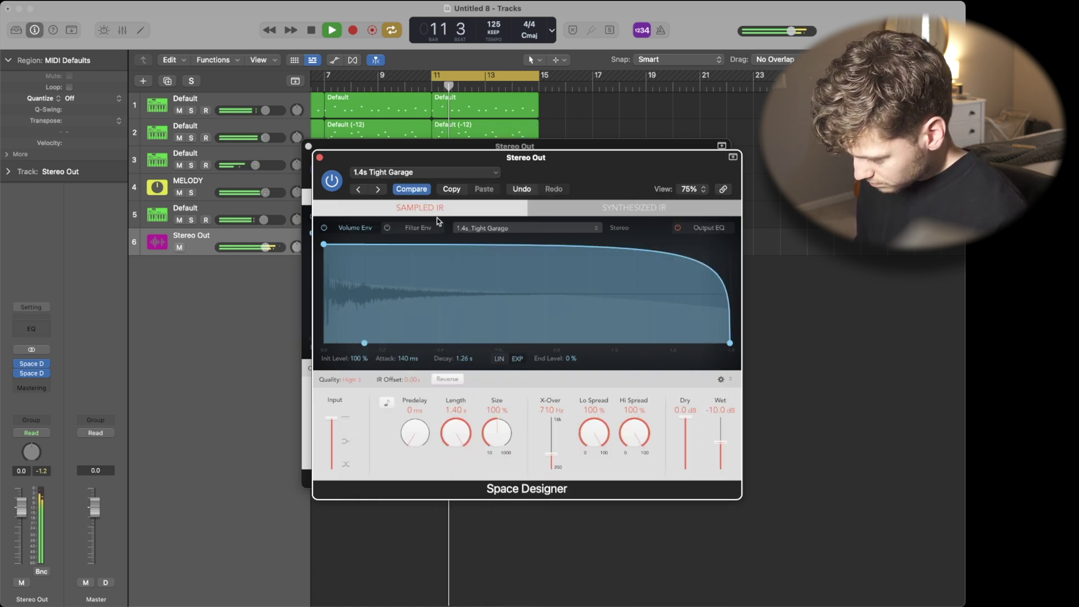
pyautogui.click(385, 173)
pyautogui.moveTo(548, 434)
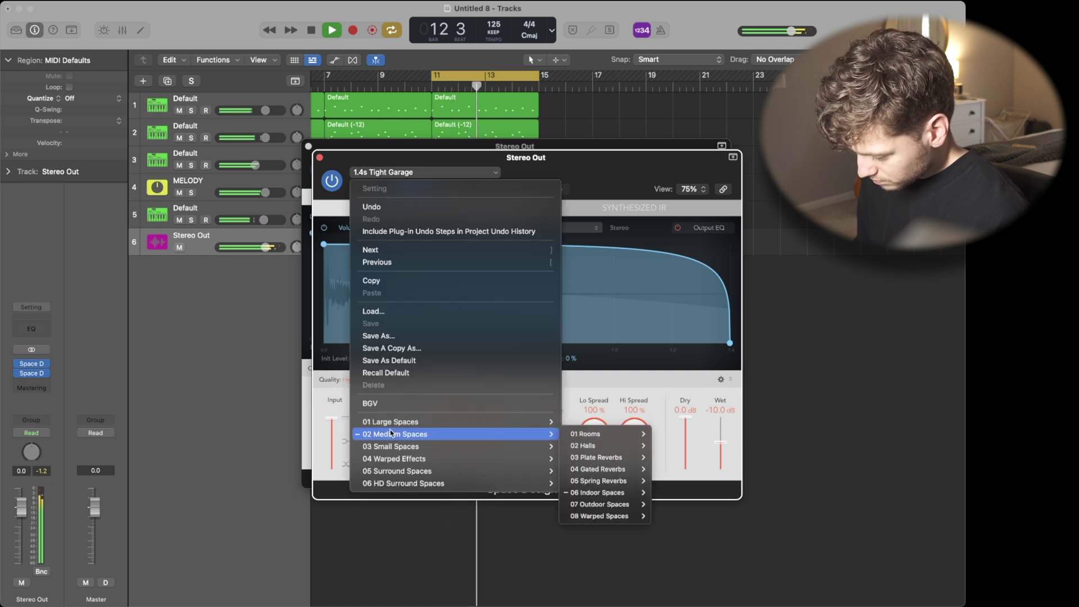
pyautogui.moveTo(627, 470)
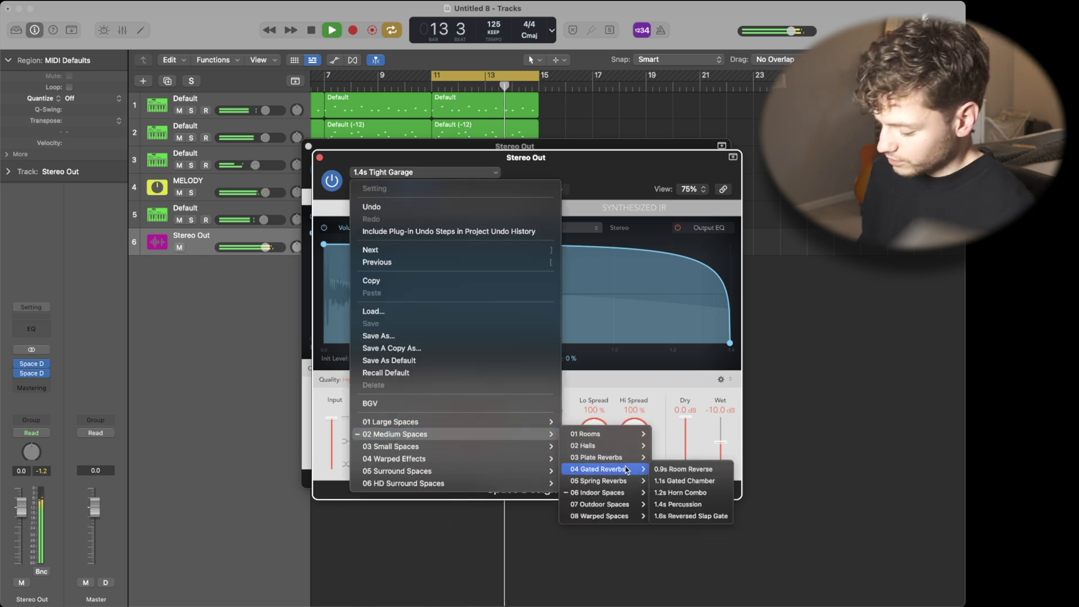
pyautogui.moveTo(630, 497)
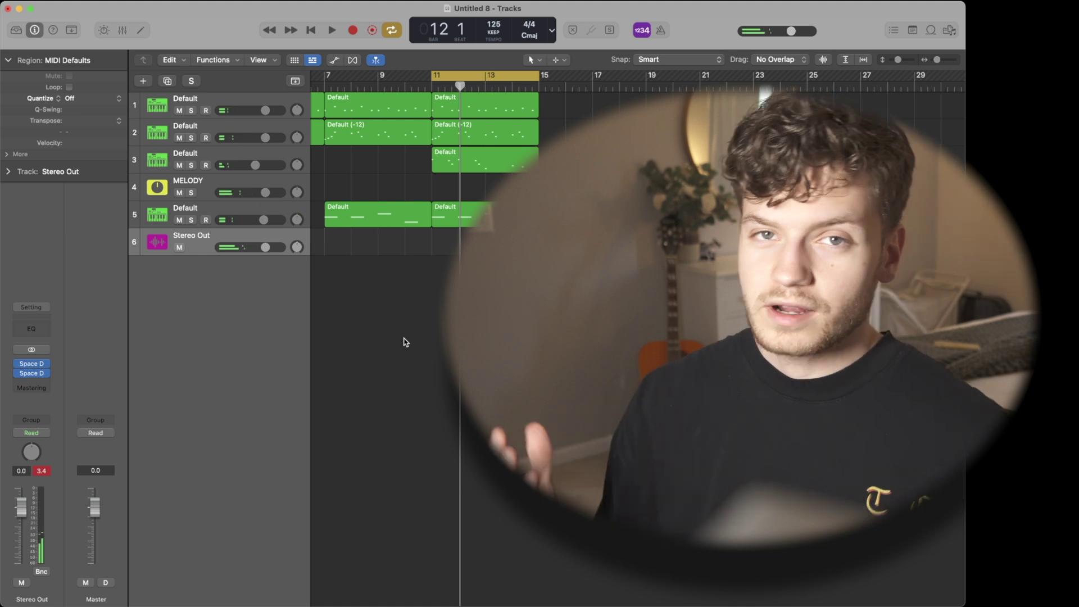
# Insert a Compressor after the two Space Designers on Stereo Out.
pyautogui.click(34, 383)
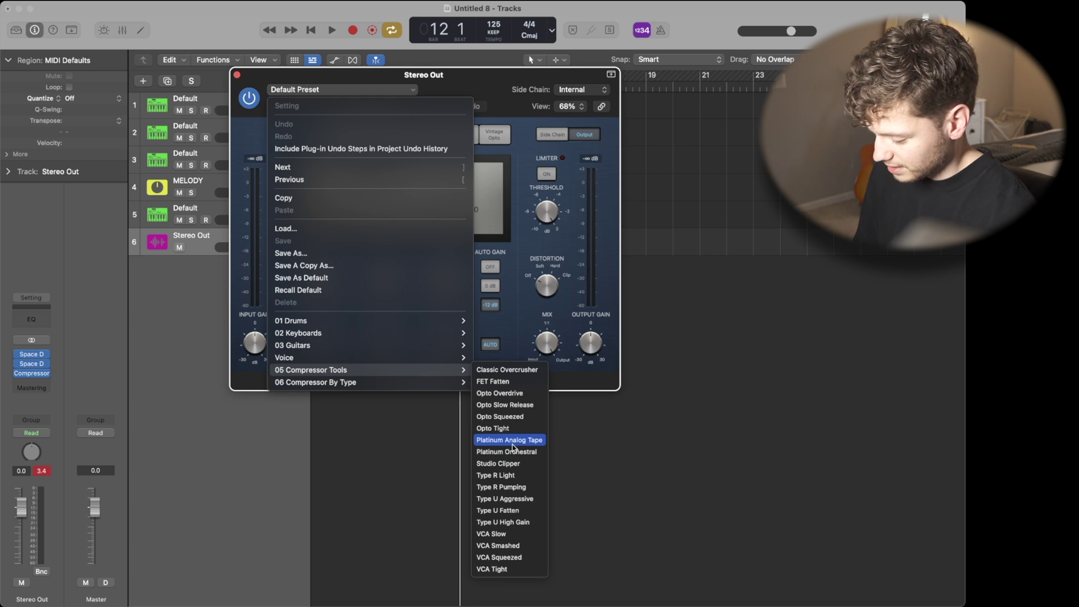
# Apply the Platinum Analog Tape preset to the Stereo Out Compressor and audition it.
pyautogui.click(453, 273)
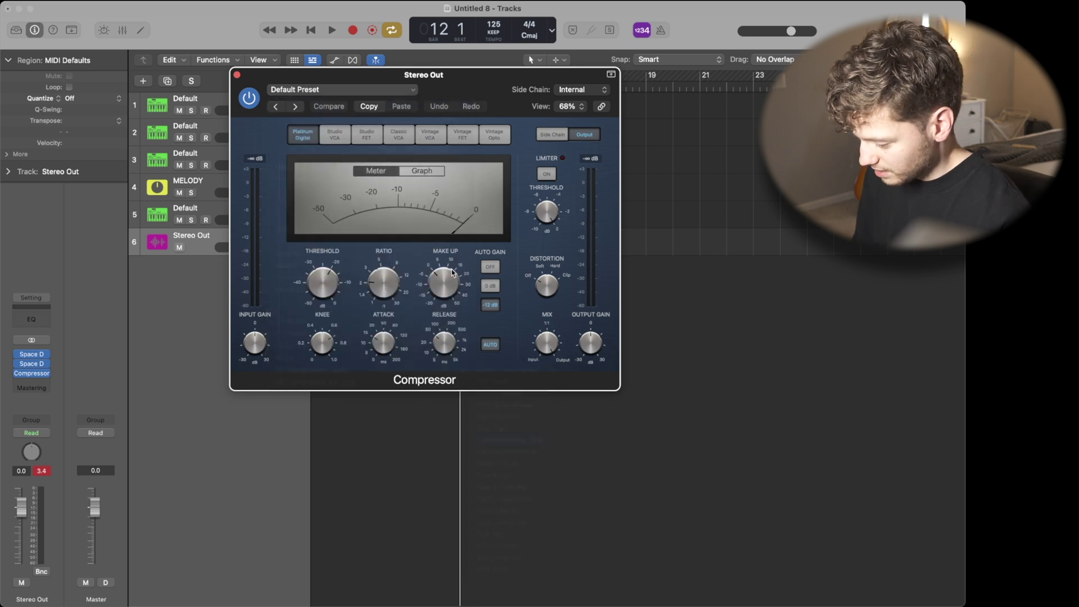
pyautogui.press('space')
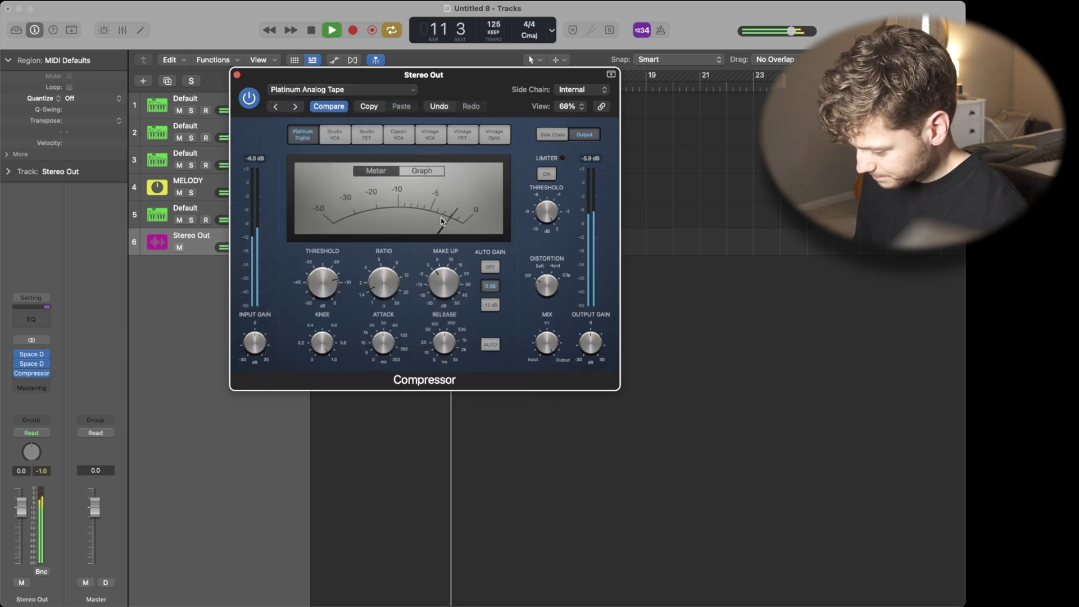
pyautogui.click(28, 383)
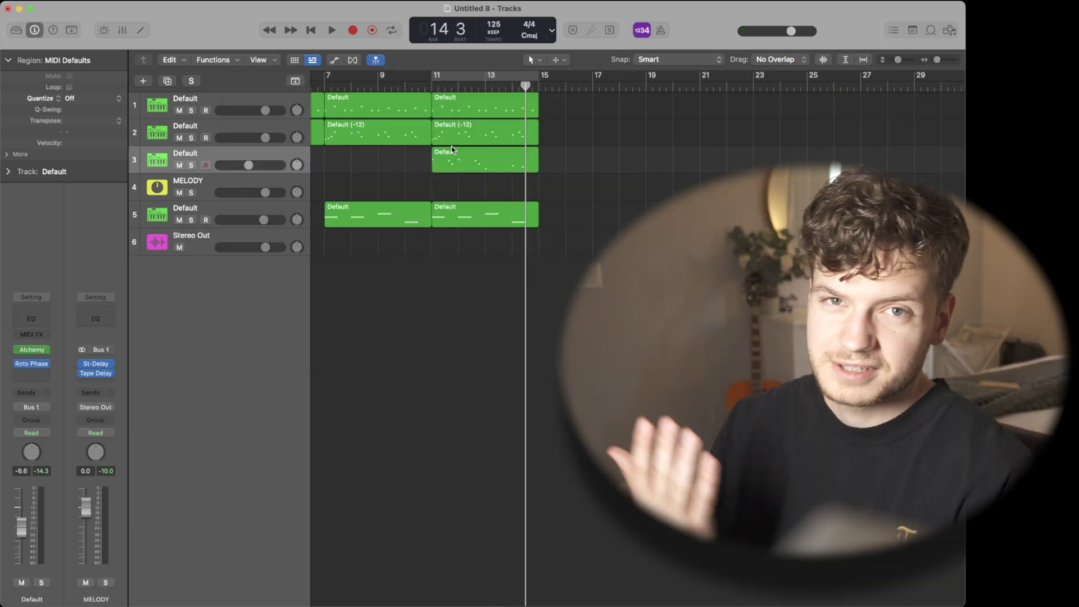
# Transpose the track 3 region +12, bounce it in place, and mute track 3.
pyautogui.click(452, 150)
pyautogui.click(119, 122)
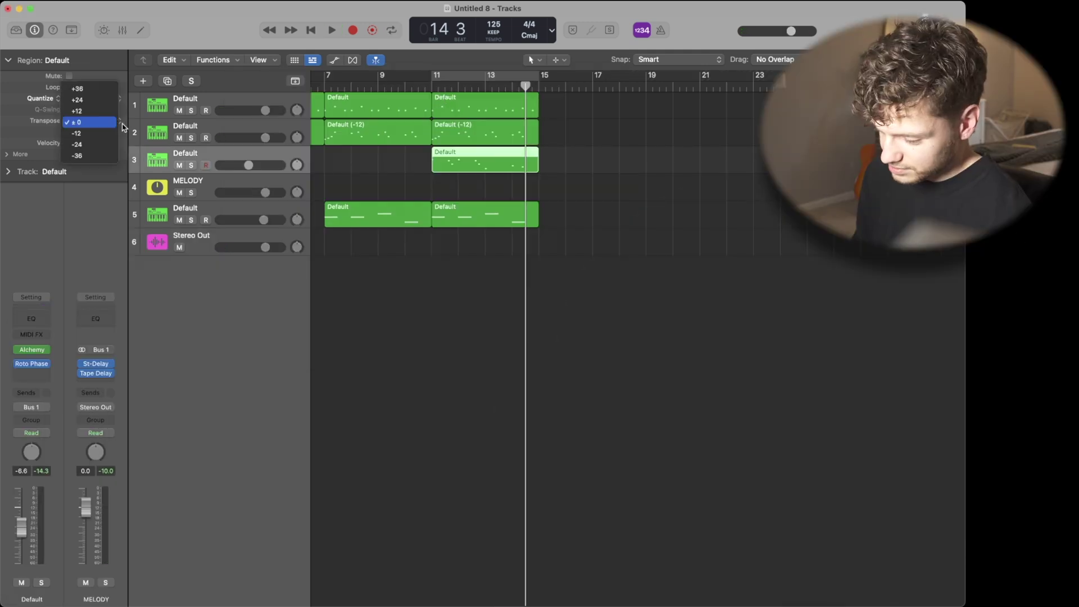
pyautogui.click(107, 111)
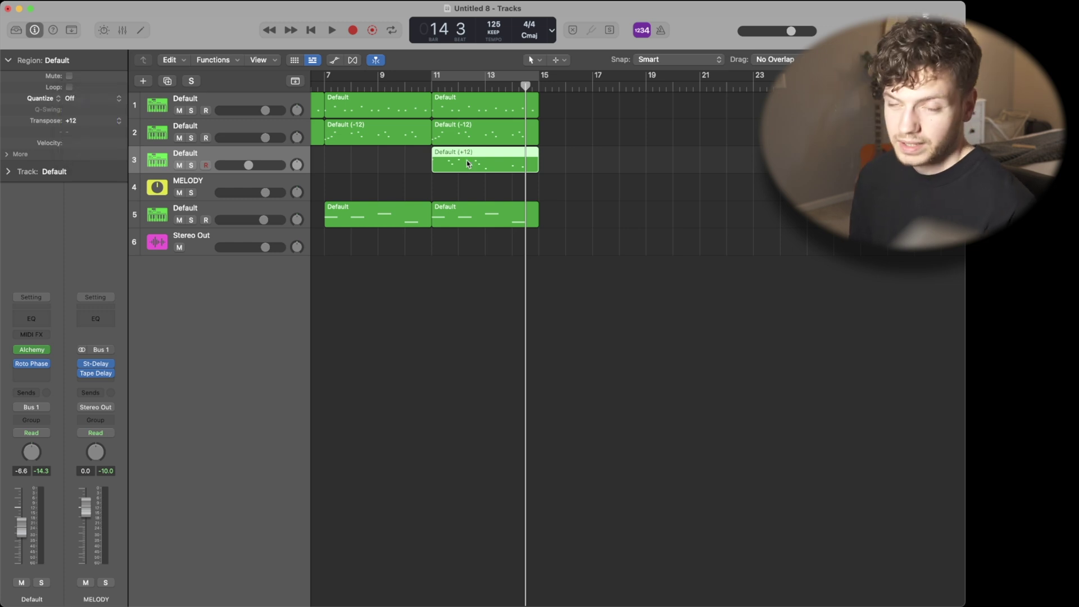
pyautogui.rightClick(467, 163)
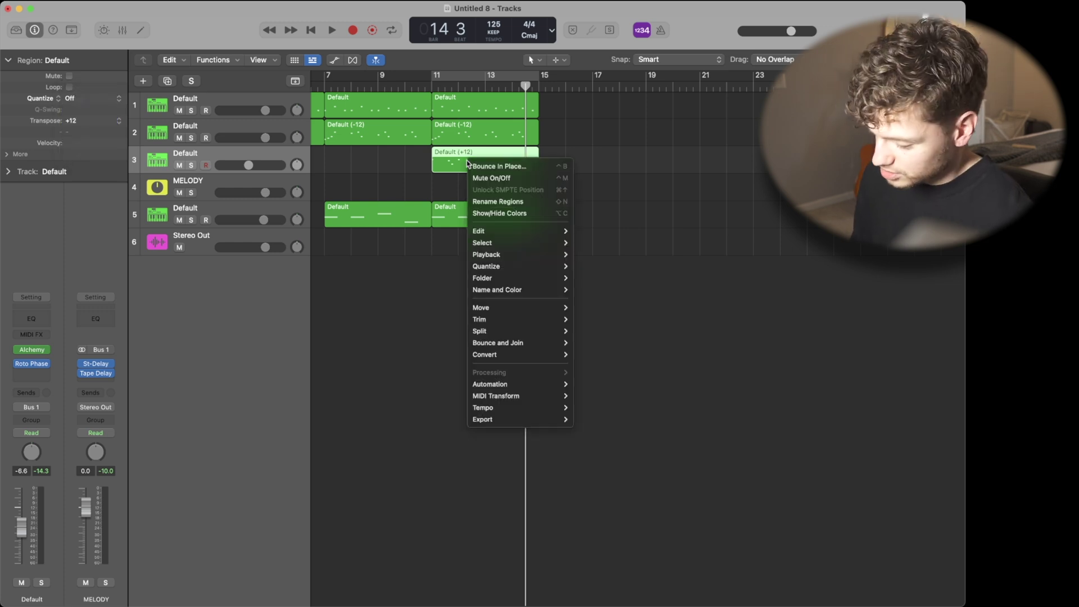
pyautogui.click(508, 166)
pyautogui.press('Return')
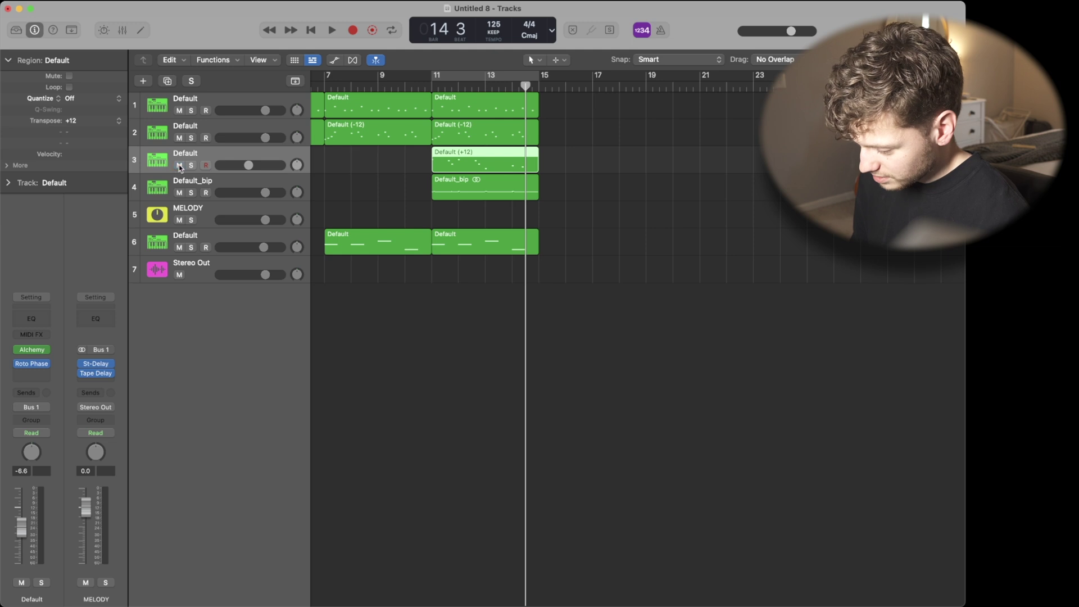
pyautogui.click(179, 166)
# Transpose the bounced Default_bip region to -24, auditioning it looped over bars 11–15.
pyautogui.click(120, 125)
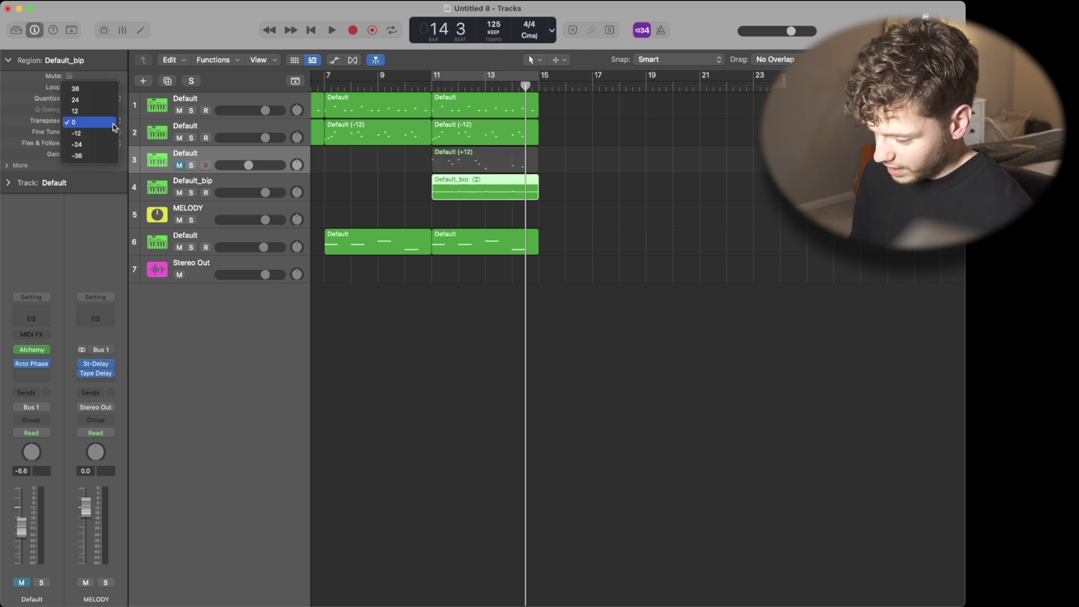
pyautogui.click(108, 135)
pyautogui.press('u')
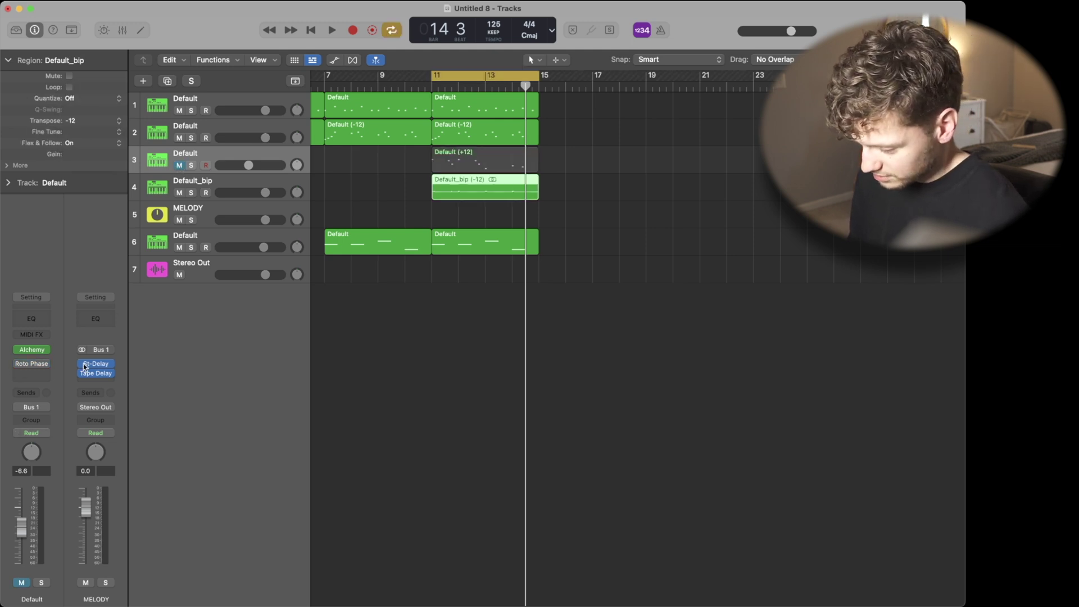
pyautogui.click(234, 179)
pyautogui.press('space')
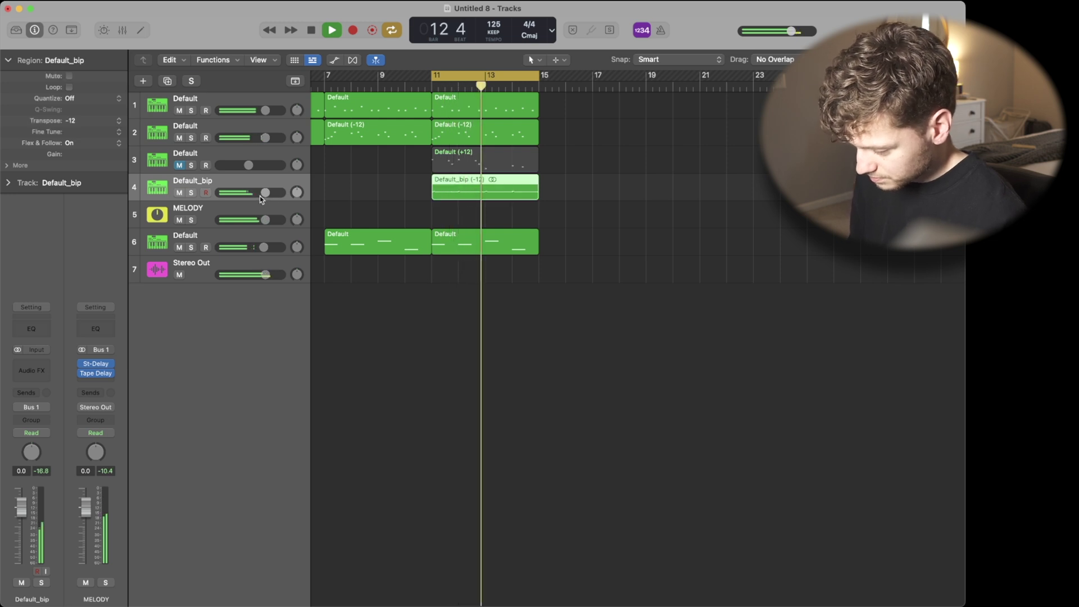
pyautogui.press('s')
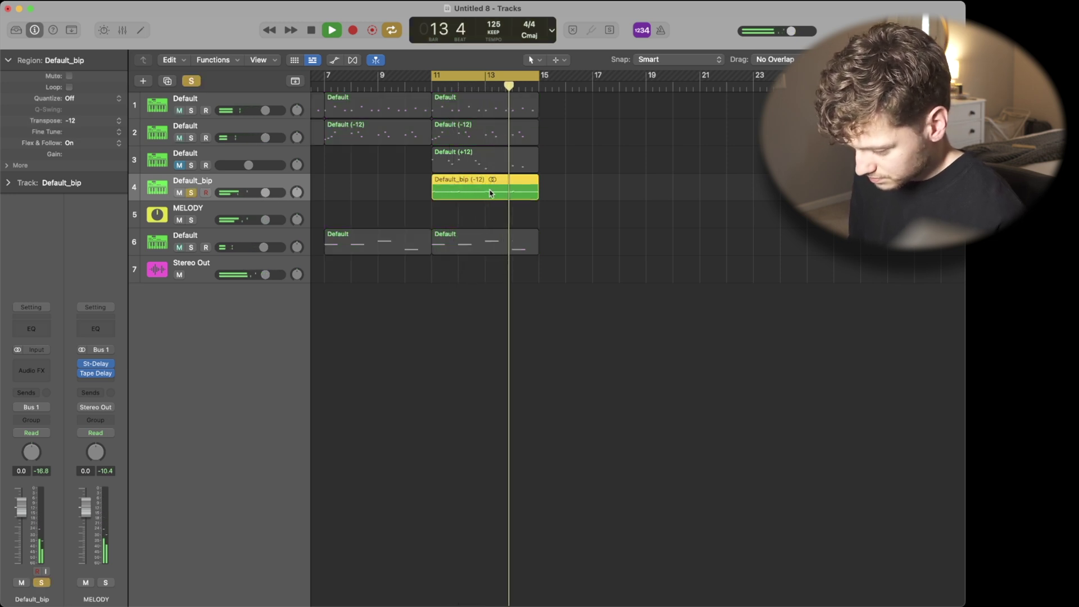
pyautogui.click(117, 121)
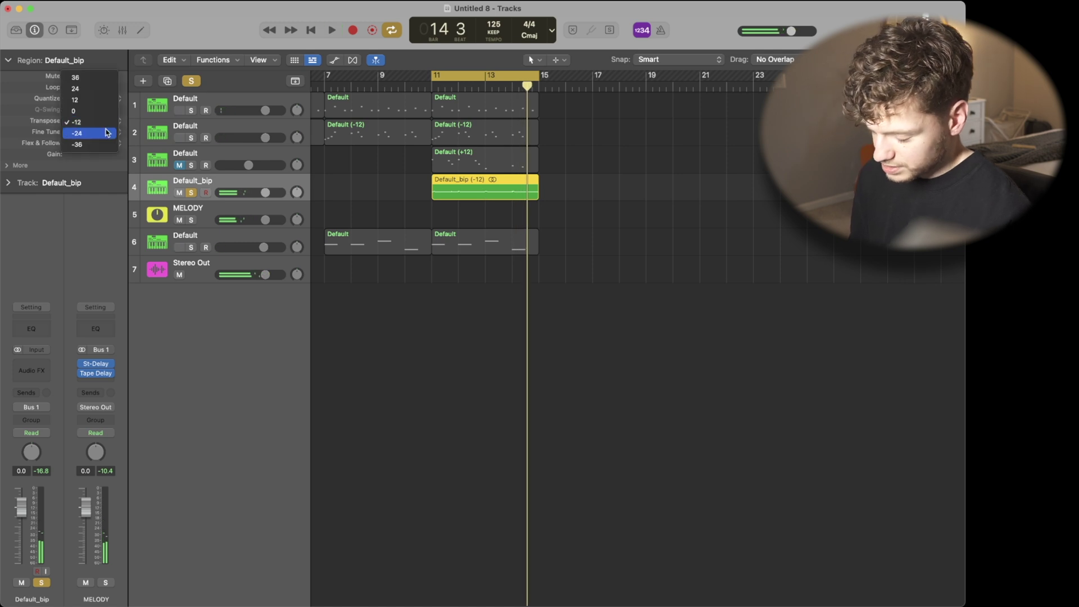
pyautogui.click(121, 134)
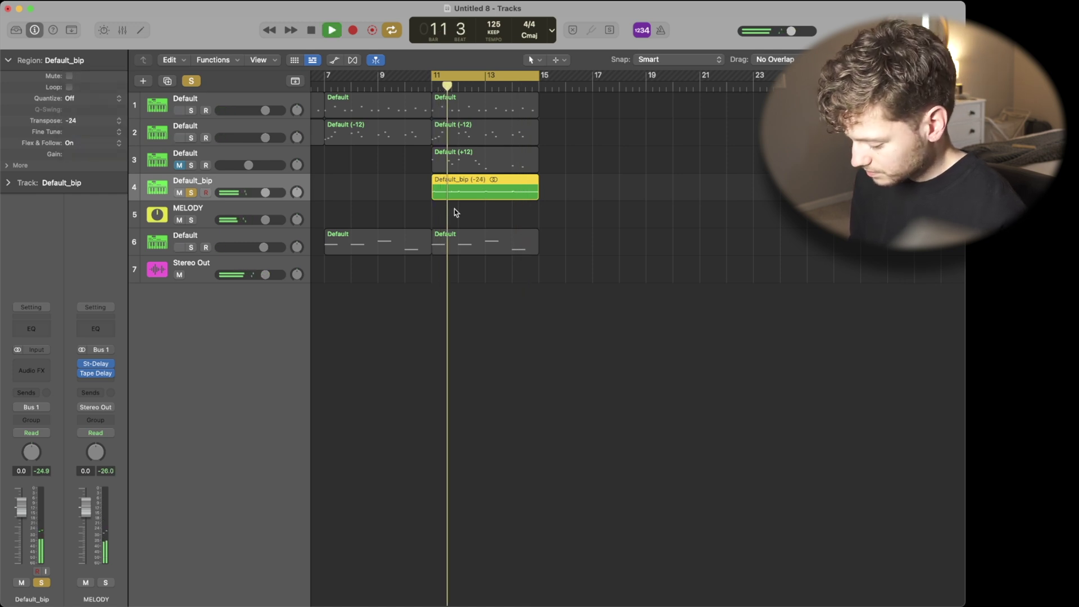
pyautogui.press('s')
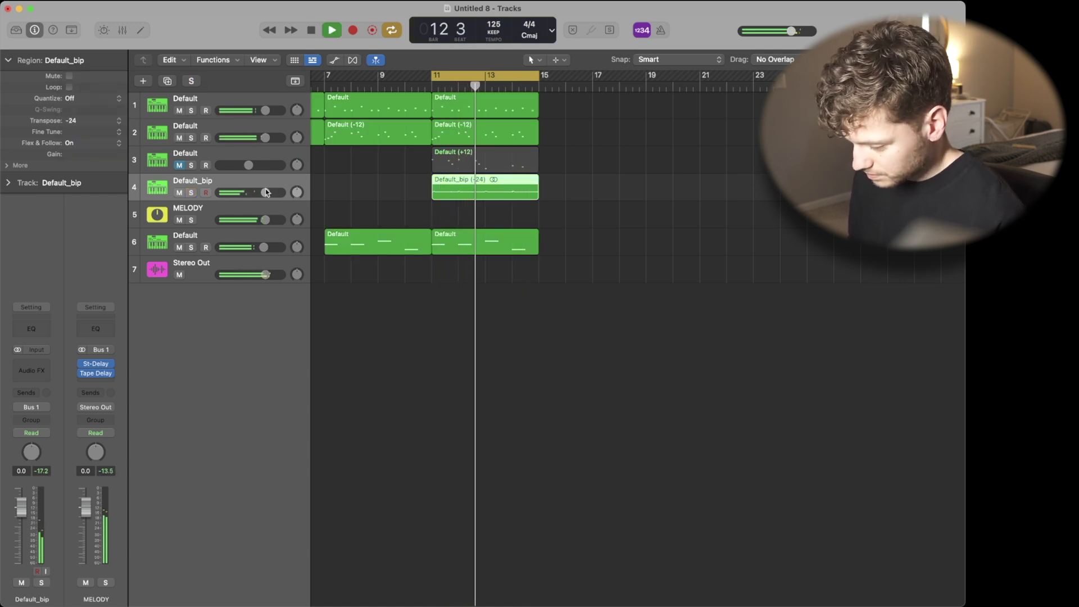
pyautogui.press('space')
# Insert a stereo Pitch Shifter on Default_bip, at 12 semitones and 100% mix.
pyautogui.click(34, 371)
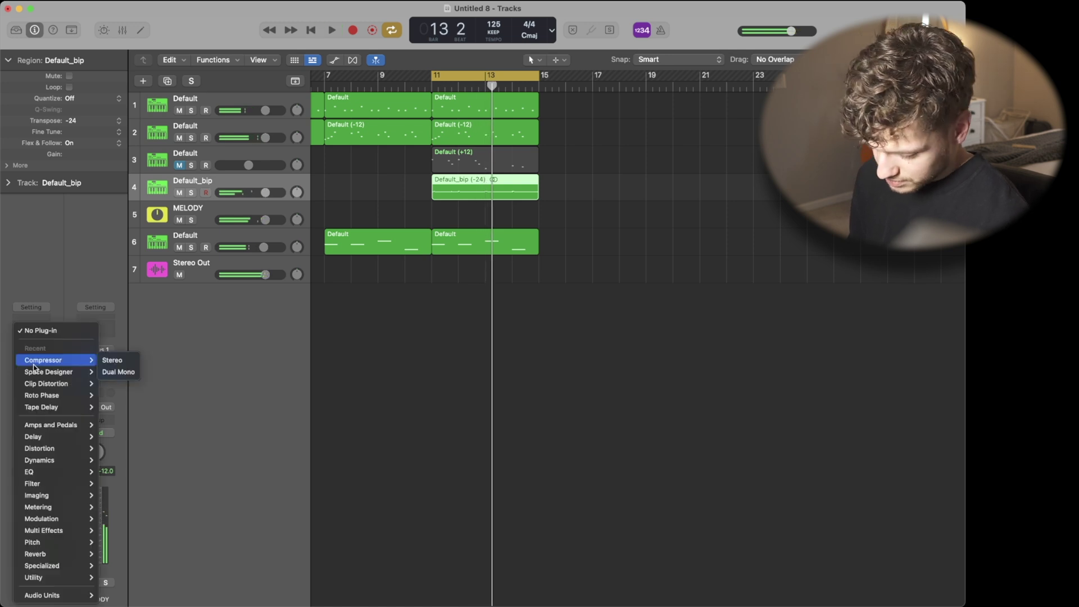
pyautogui.moveTo(40, 449)
pyautogui.moveTo(51, 543)
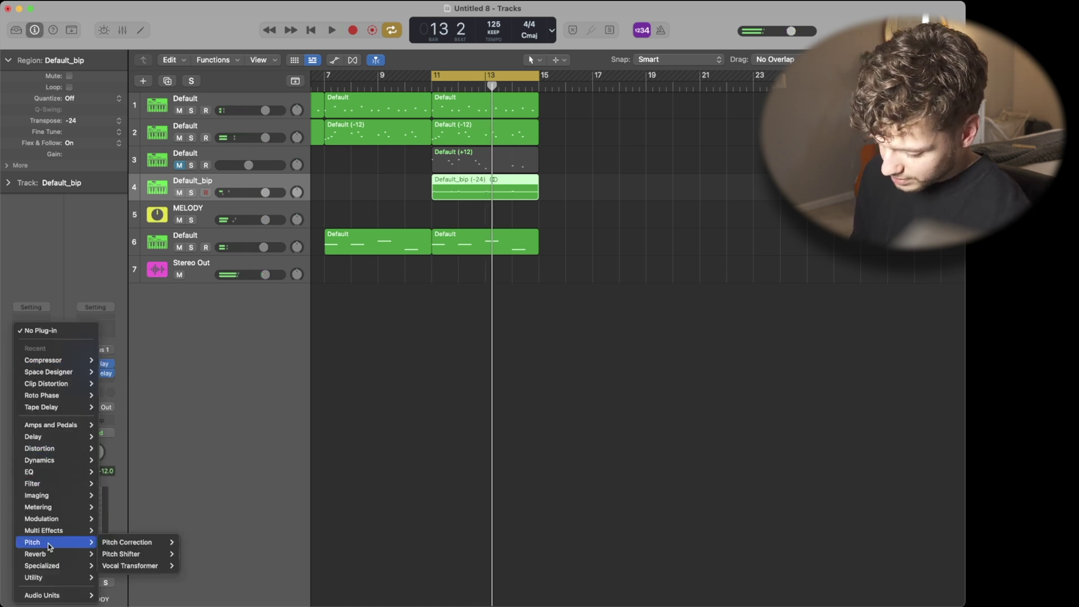
pyautogui.moveTo(135, 554)
pyautogui.click(194, 555)
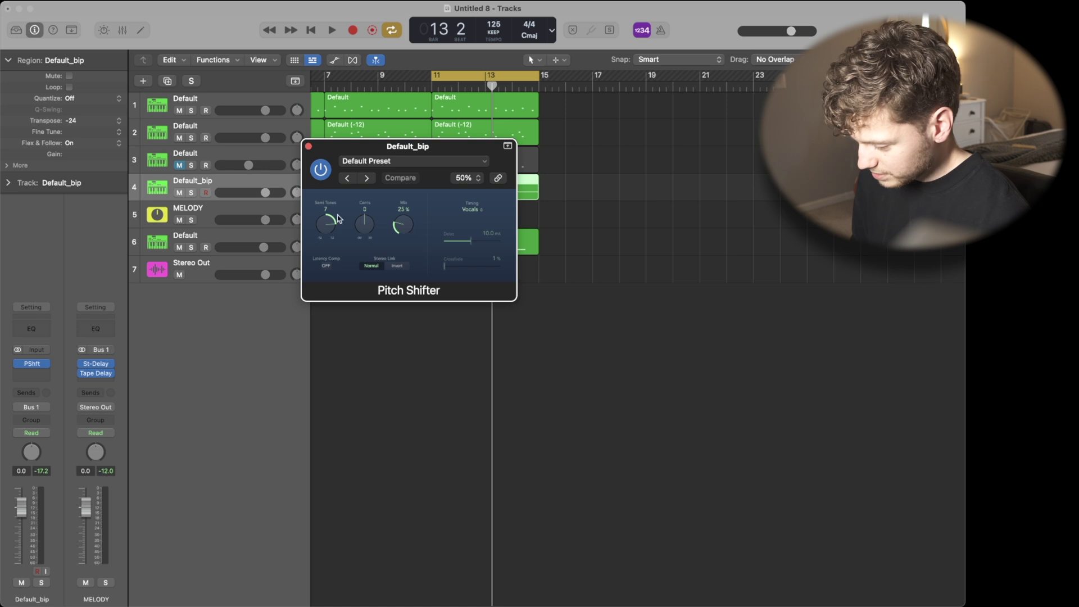
# Restart playback and keep the Pitch Shifter timing mode on Vocals.
pyautogui.press('space')
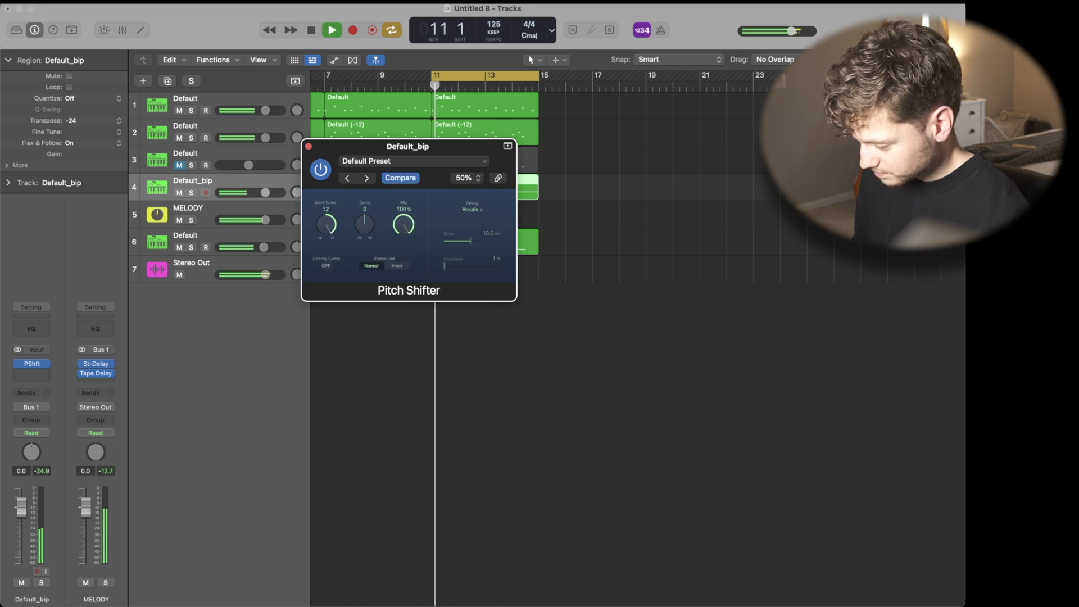
pyautogui.click(475, 211)
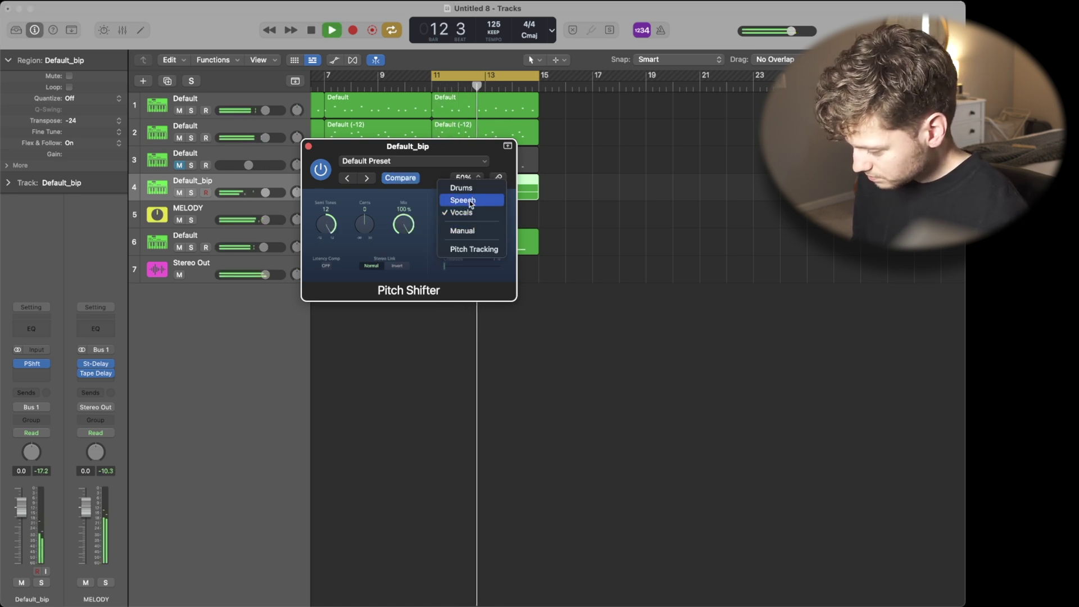
pyautogui.click(427, 196)
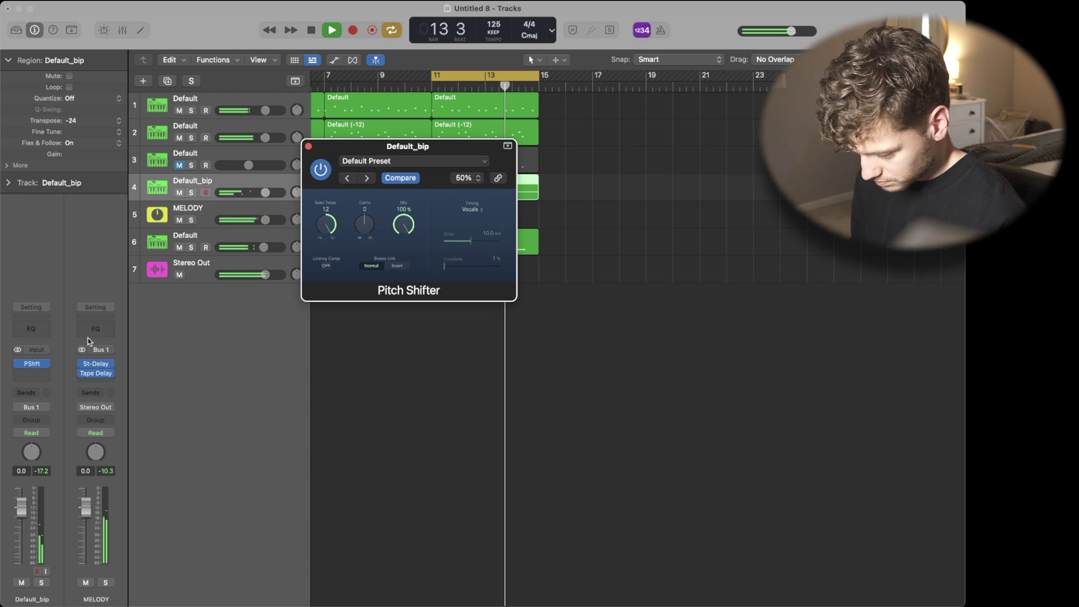
pyautogui.click(38, 374)
pyautogui.moveTo(59, 543)
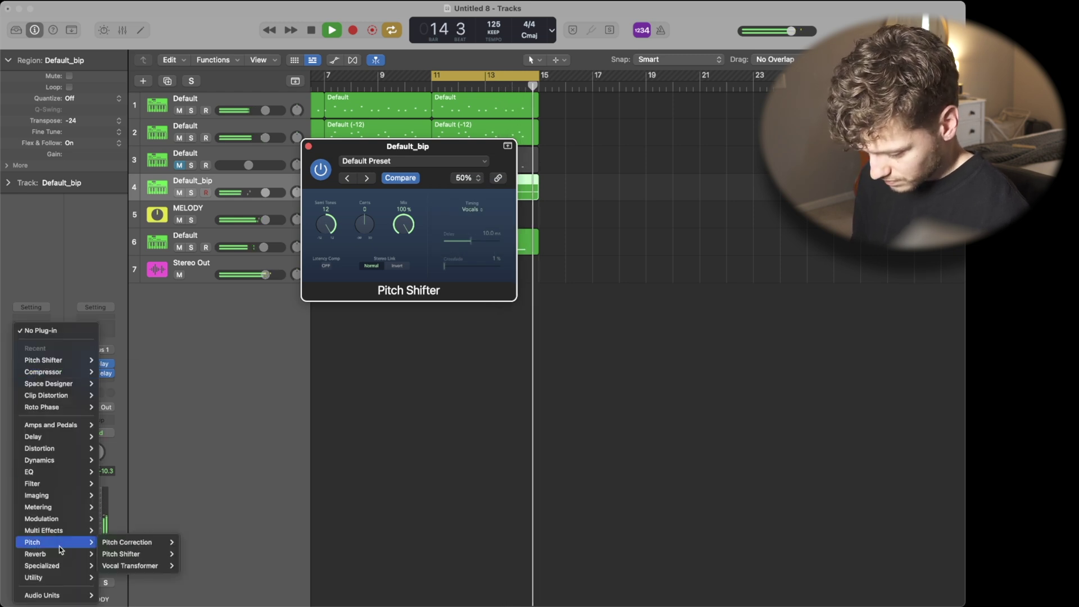
# Add a stereo Vocal Transformer after the Pitch Shifter and lower its formant to -6.
pyautogui.click(193, 567)
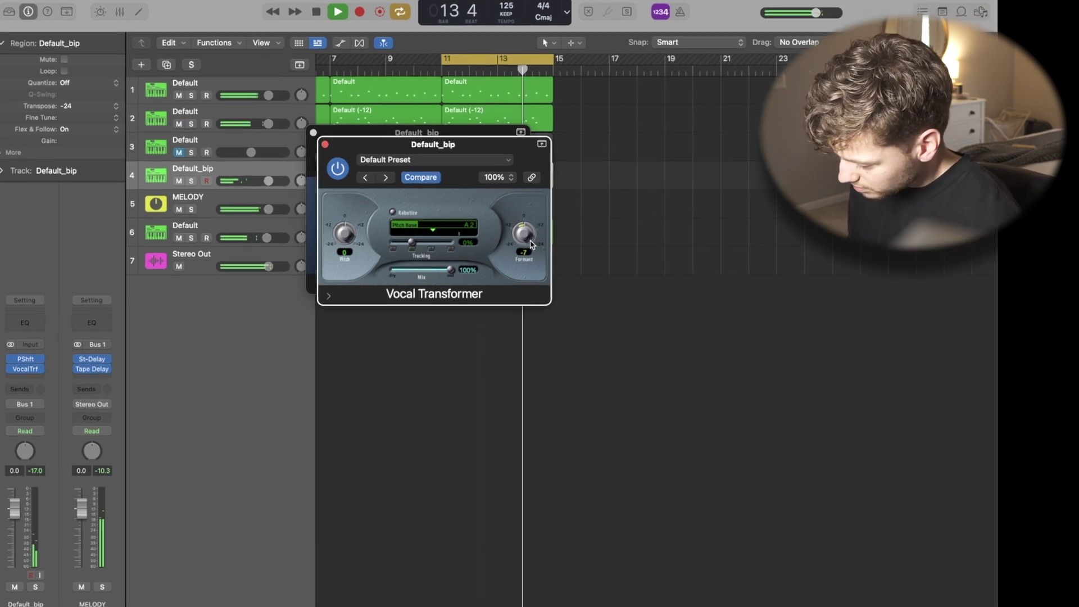
pyautogui.scroll(-5, 512, 259)
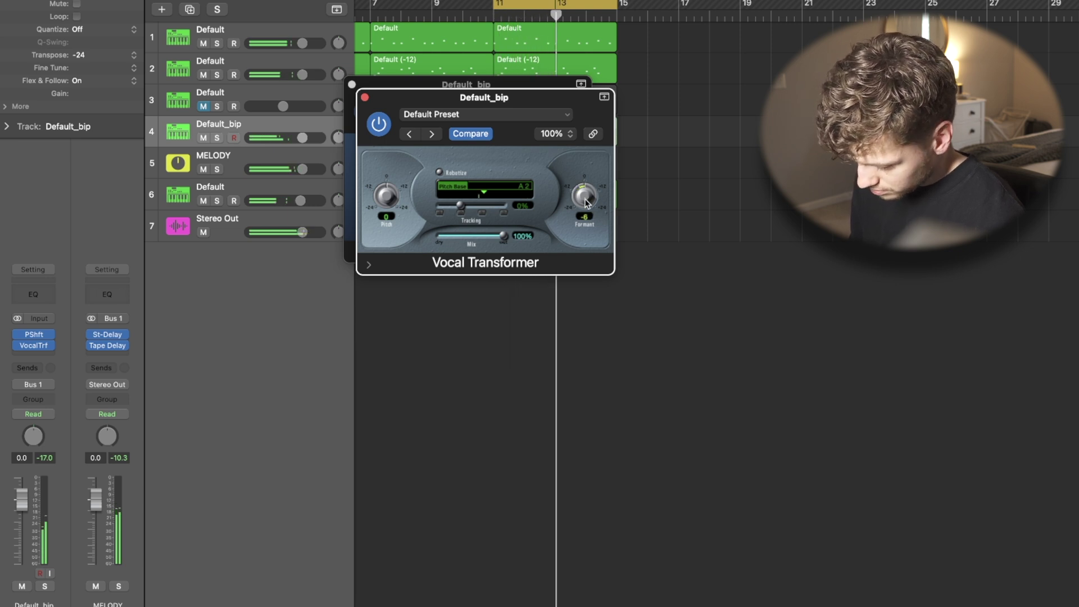
pyautogui.click(43, 354)
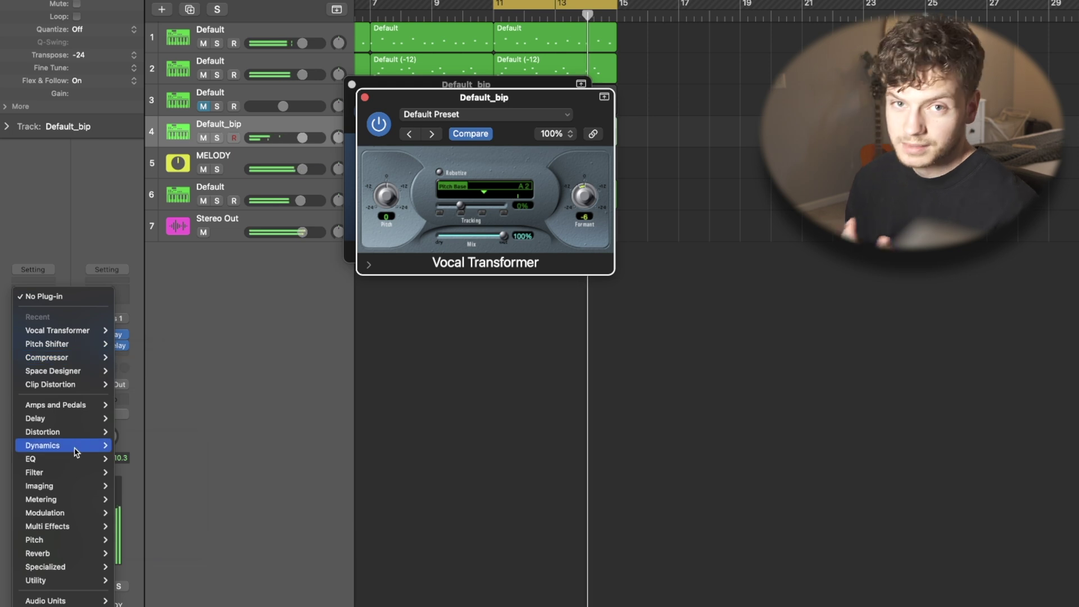
# Add Xfer Records' OTT in stereo after the Vocal Transformer on Default_bip.
pyautogui.moveTo(68, 600)
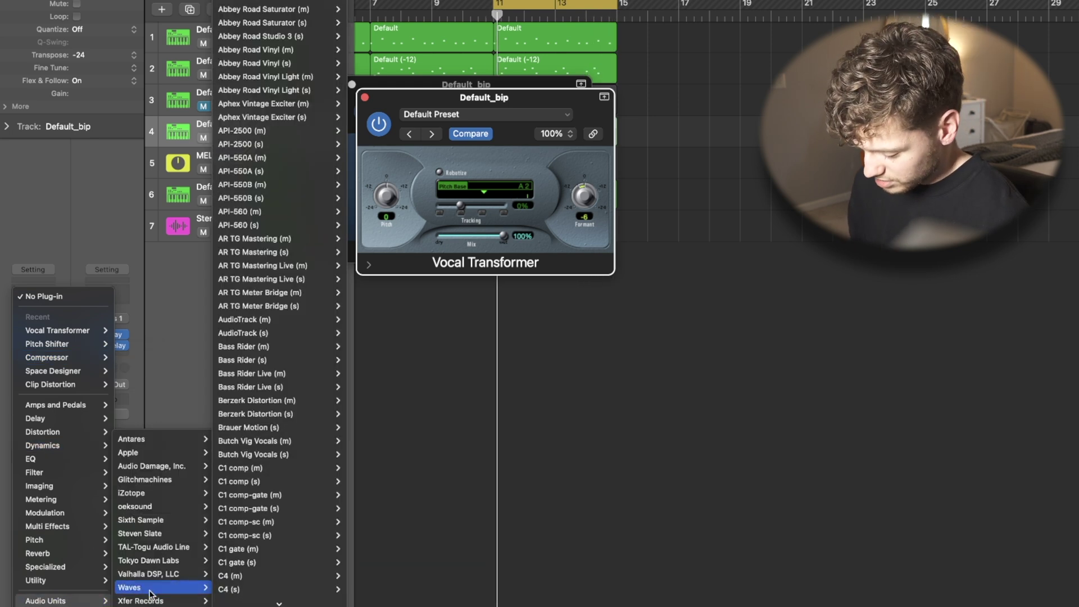
pyautogui.moveTo(170, 601)
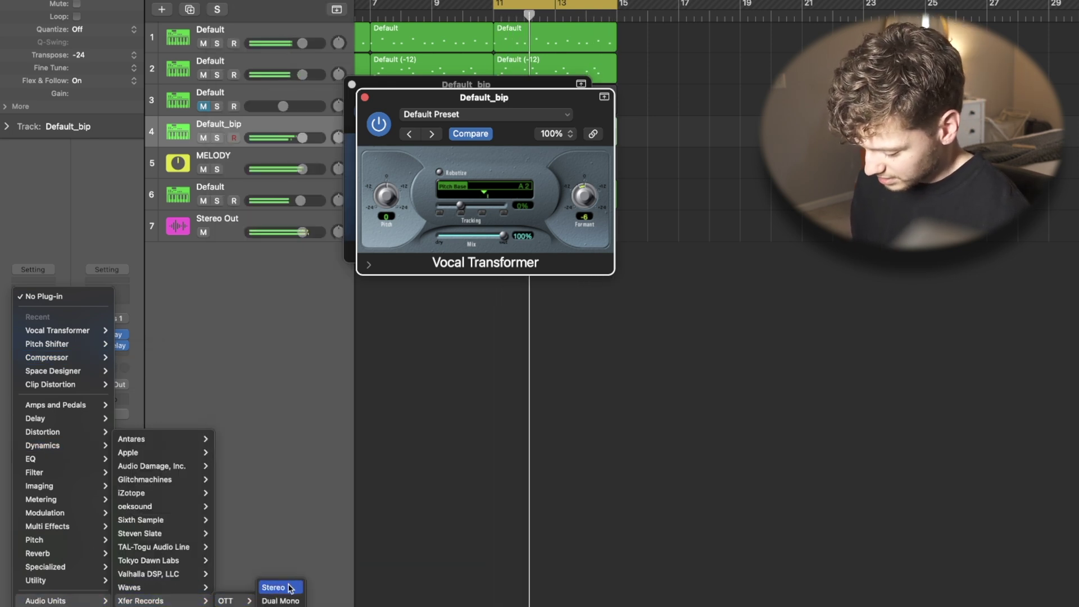
pyautogui.click(281, 588)
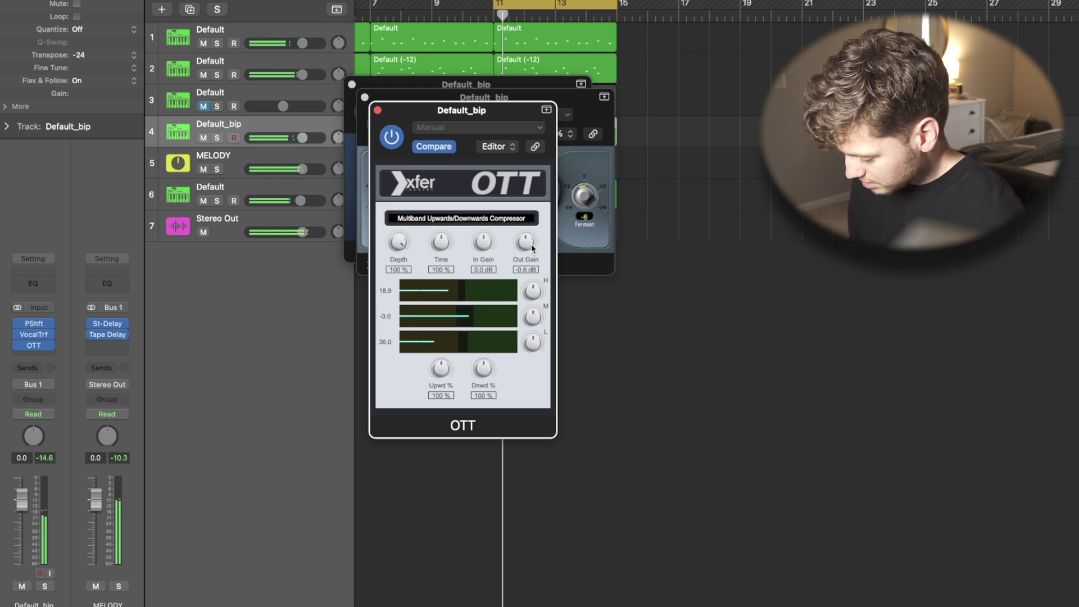
# Close the OTT, Vocal Transformer and Pitch Shifter plugin windows.
pyautogui.click(377, 111)
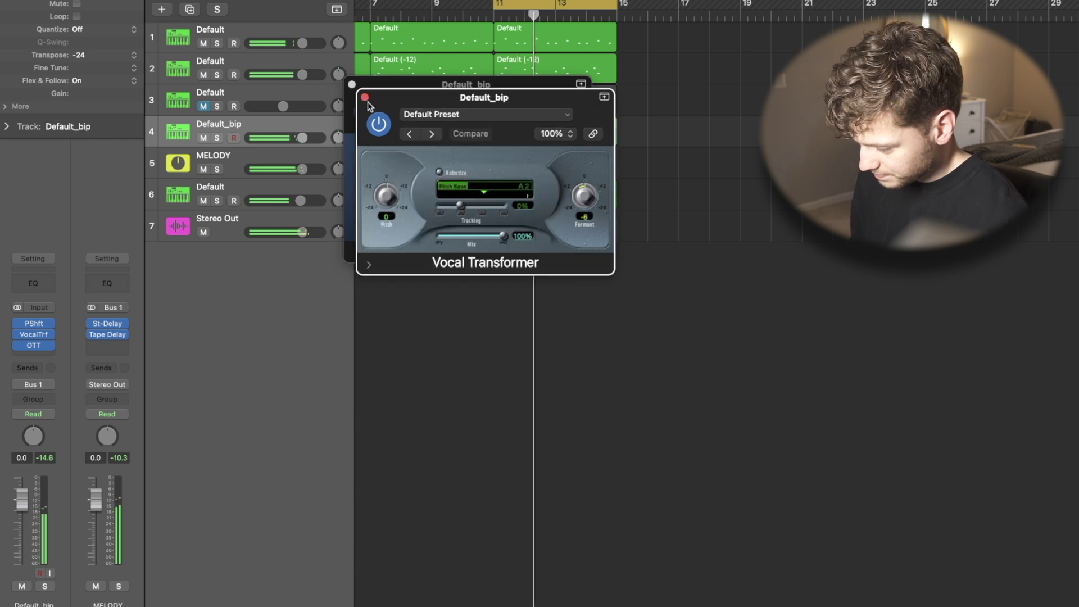
pyautogui.click(365, 97)
pyautogui.click(352, 84)
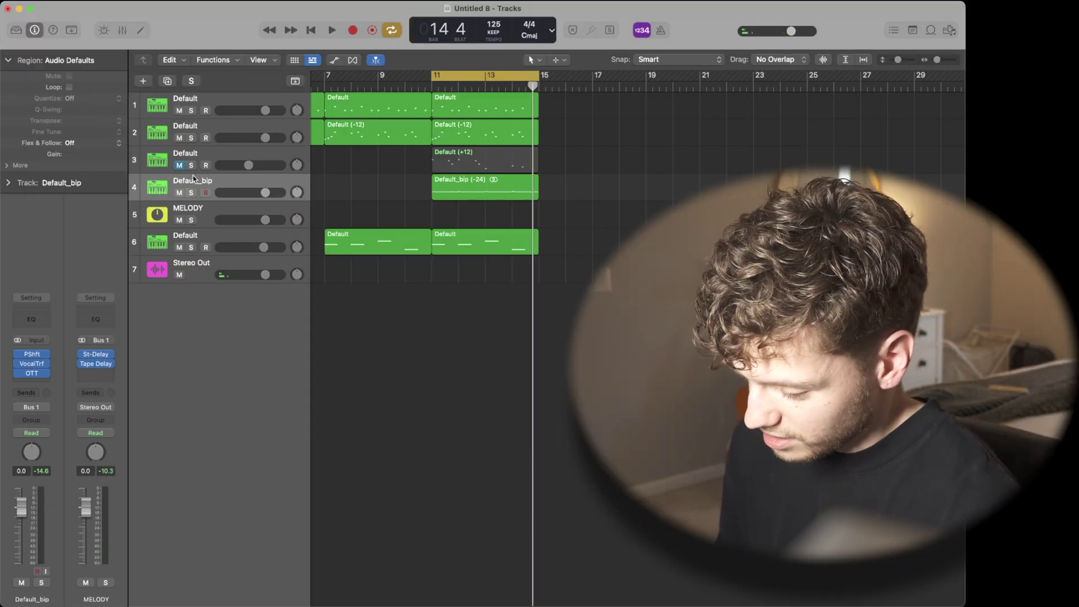
pyautogui.press('space')
pyautogui.moveTo(33, 377)
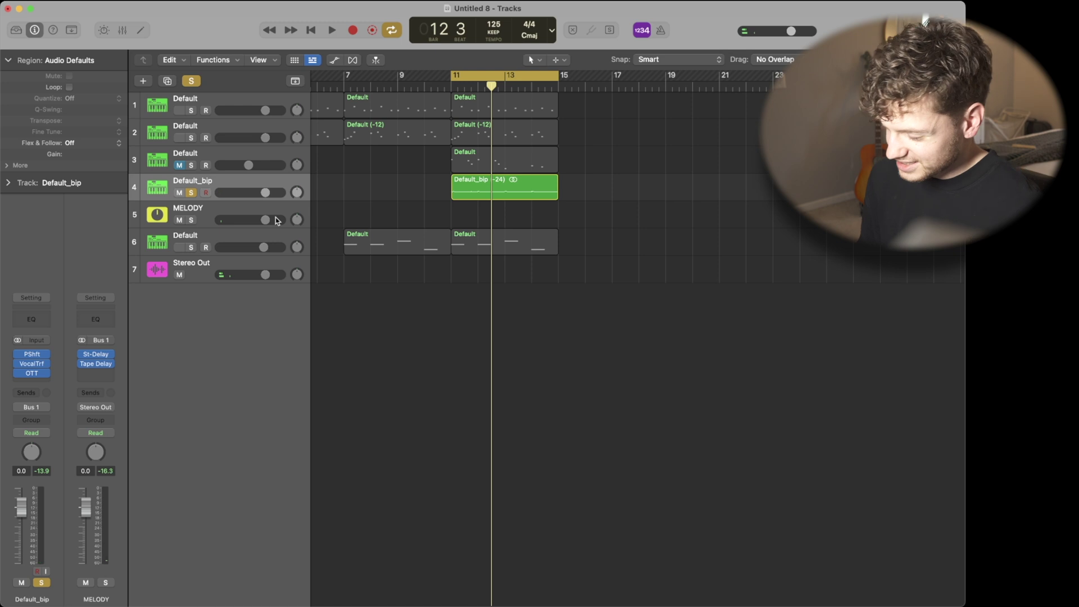
pyautogui.moveTo(33, 359)
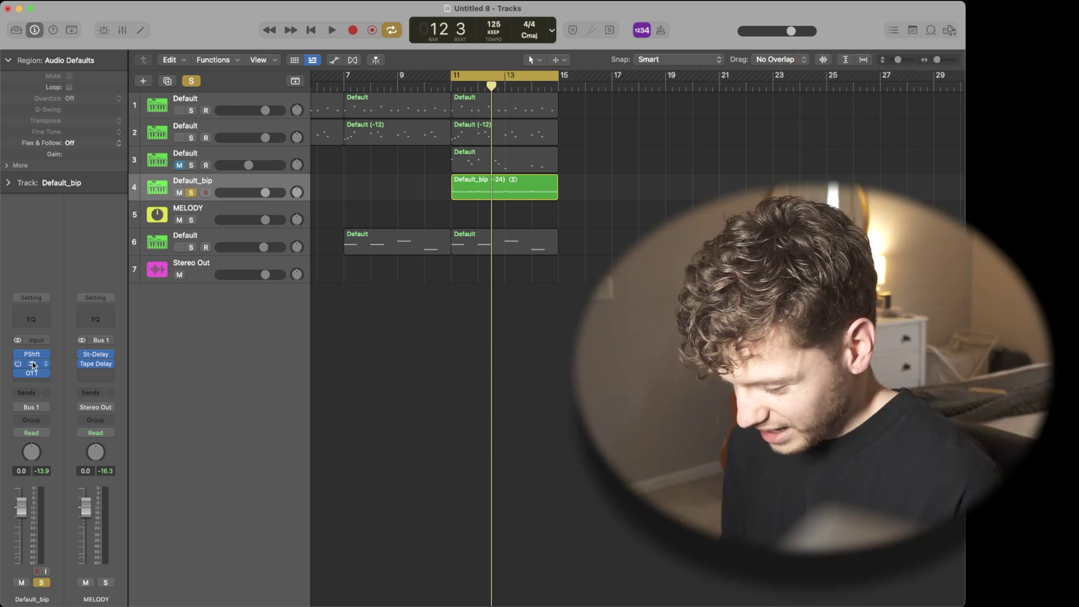